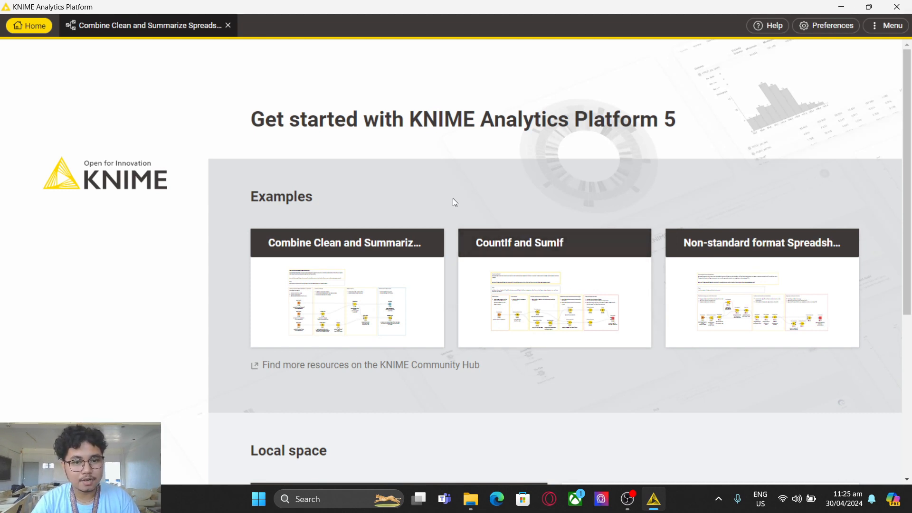
Look through the start page's example workflows and its local space section.
{"action": "scroll", "coordinate": [453, 200], "scroll_direction": "down", "scroll_amount": 3}
{"action": "scroll", "coordinate": [442, 247], "scroll_direction": "up", "scroll_amount": 3}
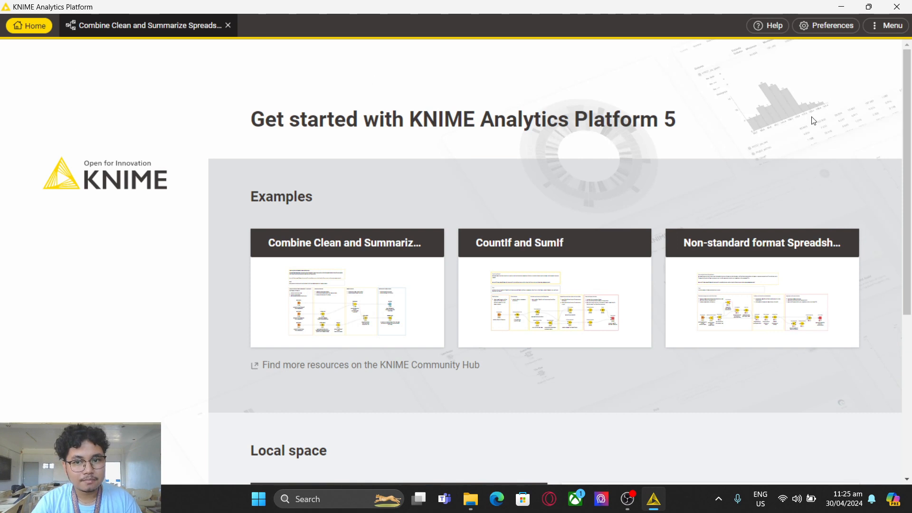
{"action": "scroll", "coordinate": [788, 141], "scroll_direction": "down", "scroll_amount": 1}
{"action": "scroll", "coordinate": [345, 152], "scroll_direction": "up", "scroll_amount": 1}
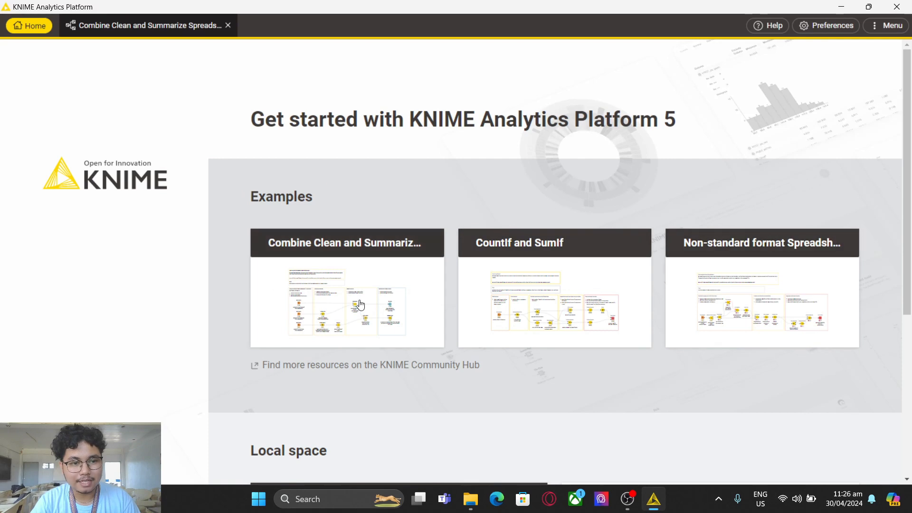
{"action": "scroll", "coordinate": [408, 256], "scroll_direction": "down", "scroll_amount": 3}
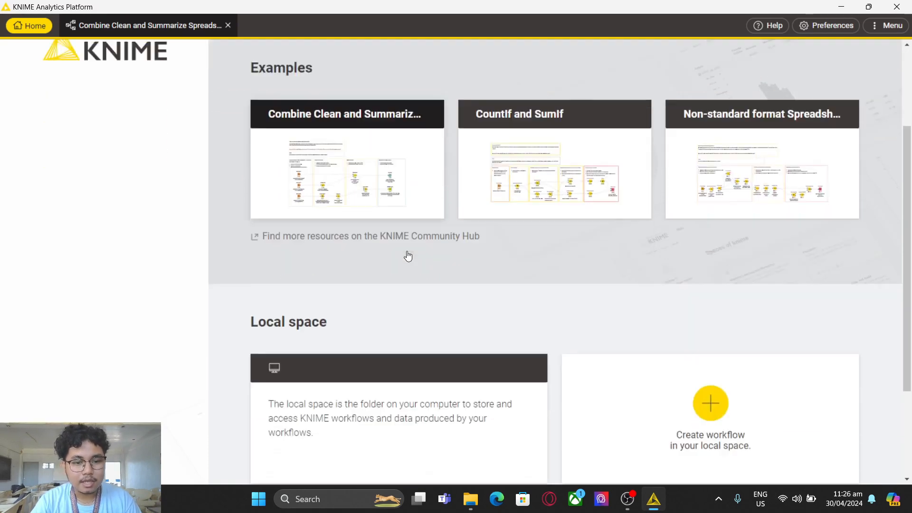
{"action": "scroll", "coordinate": [407, 256], "scroll_direction": "down", "scroll_amount": 1}
{"action": "scroll", "coordinate": [408, 255], "scroll_direction": "up", "scroll_amount": 4}
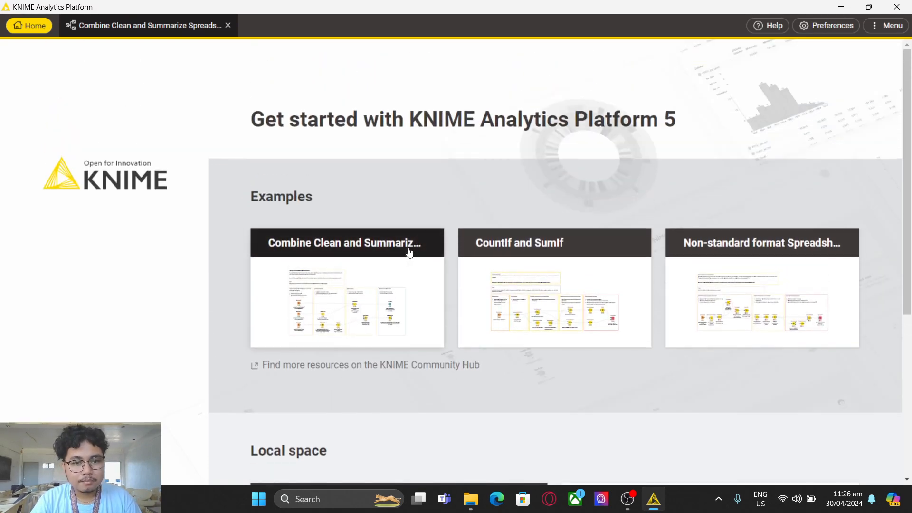
{"action": "scroll", "coordinate": [410, 252], "scroll_direction": "down", "scroll_amount": 3}
{"action": "scroll", "coordinate": [410, 252], "scroll_direction": "down", "scroll_amount": 1}
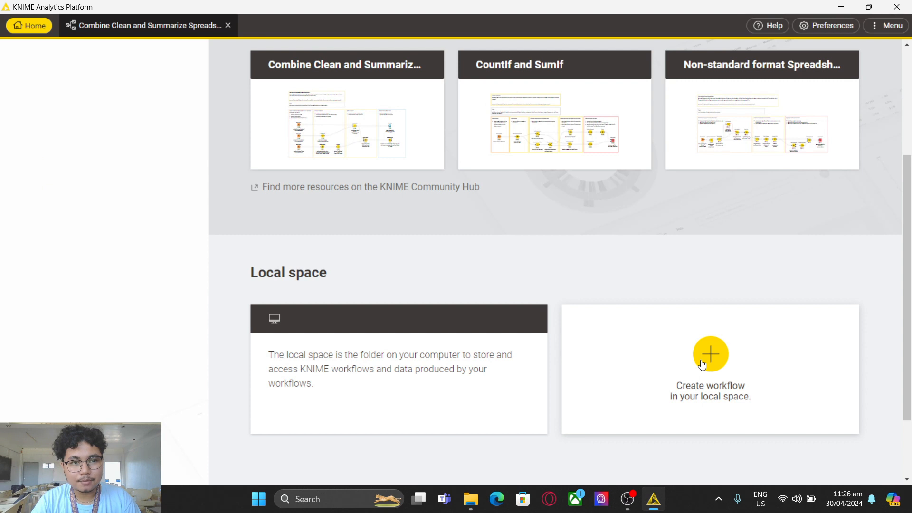
{"action": "scroll", "coordinate": [404, 223], "scroll_direction": "up", "scroll_amount": 4}
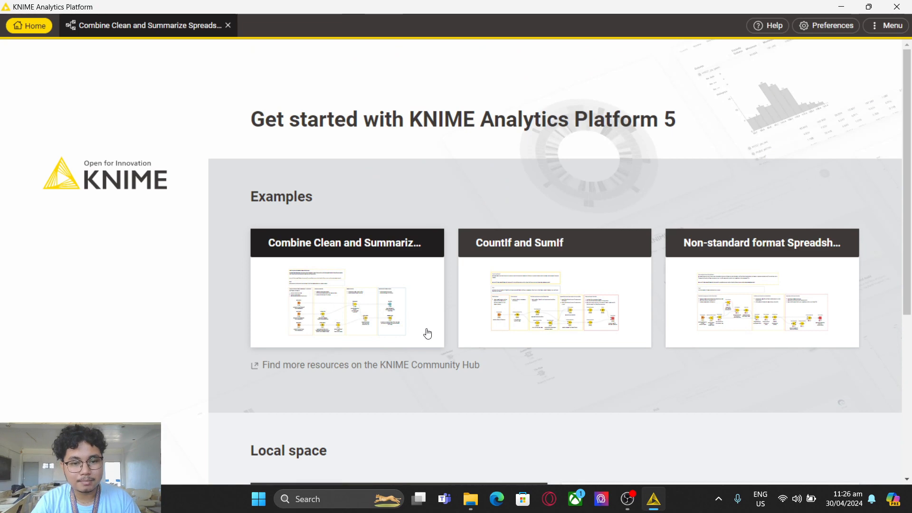
Create a new workflow named VideoGamesSales in the local space.
{"action": "scroll", "coordinate": [496, 369], "scroll_direction": "down", "scroll_amount": 4}
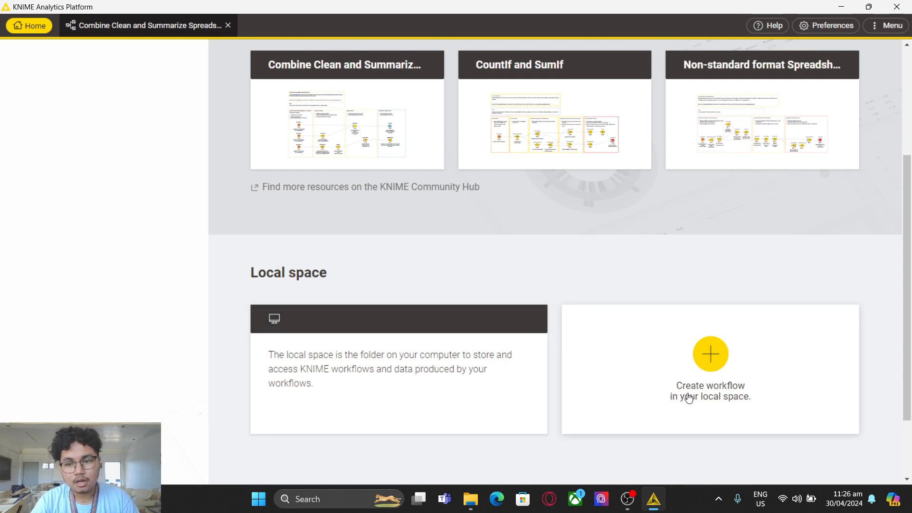
{"action": "left_click", "coordinate": [712, 356]}
{"action": "double_click", "coordinate": [449, 211]}
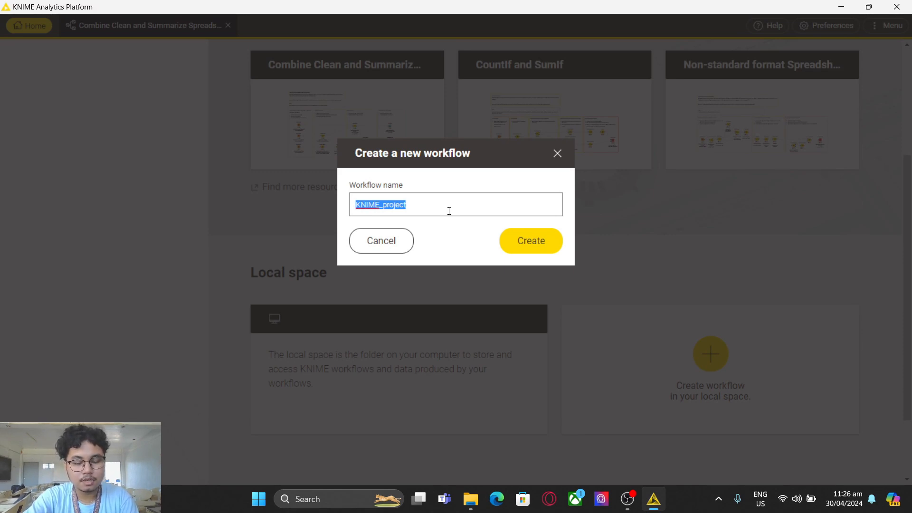
{"action": "type", "text": "VideoGames"}
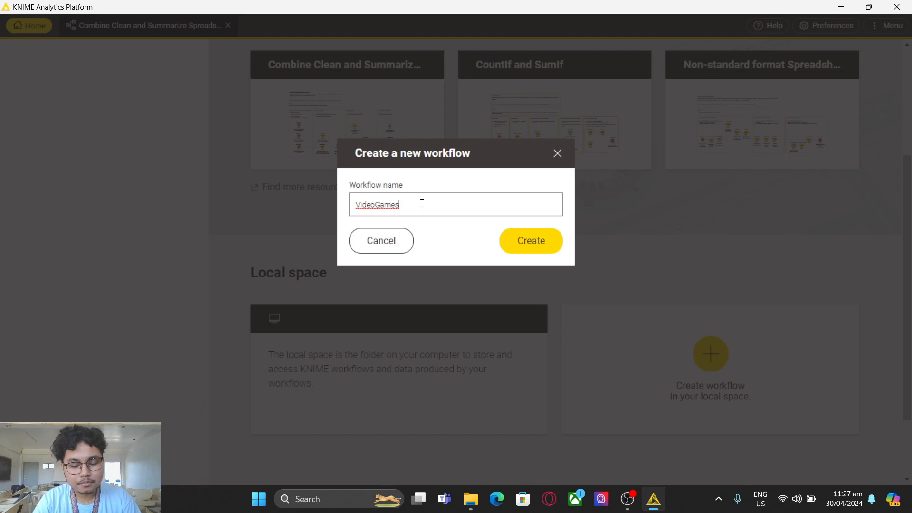
{"action": "type", "text": "Sales"}
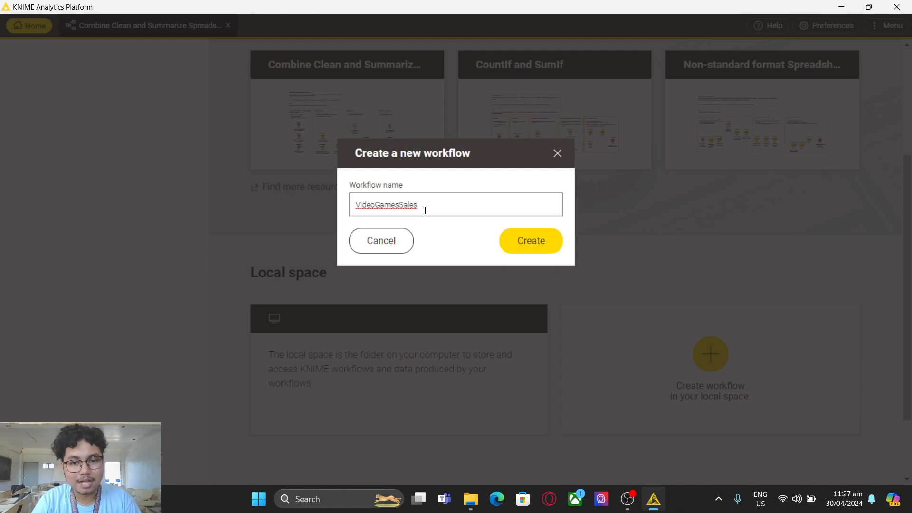
{"action": "left_click", "coordinate": [521, 246]}
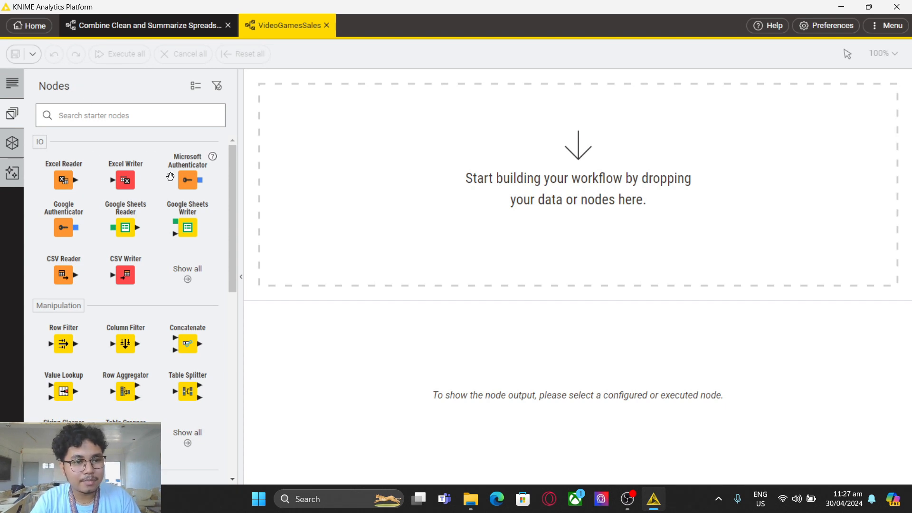
Look through the starter node categories, from IO and Manipulation through Views and Other Data Types to Reporting.
{"action": "scroll", "coordinate": [124, 224], "scroll_direction": "down", "scroll_amount": 2}
{"action": "scroll", "coordinate": [125, 223], "scroll_direction": "up", "scroll_amount": 2}
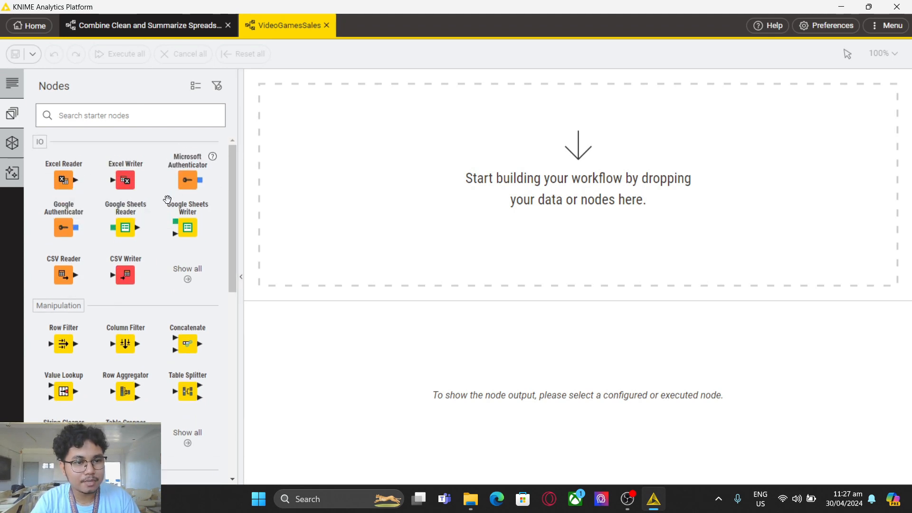
{"action": "scroll", "coordinate": [148, 244], "scroll_direction": "down", "scroll_amount": 3}
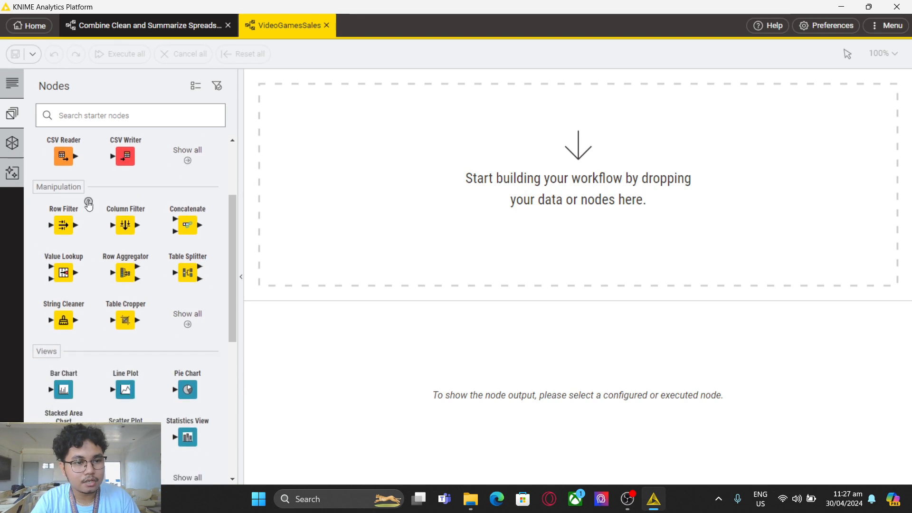
{"action": "scroll", "coordinate": [71, 221], "scroll_direction": "up", "scroll_amount": 3}
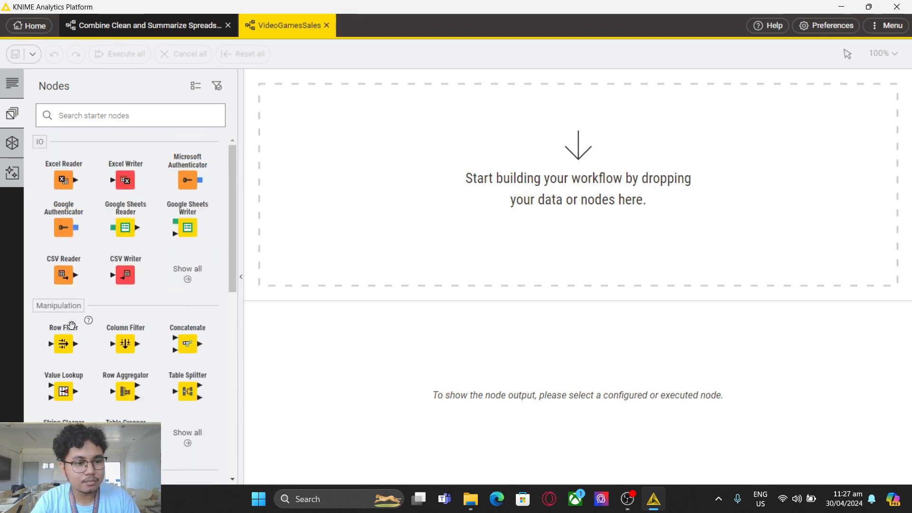
{"action": "scroll", "coordinate": [72, 325], "scroll_direction": "down", "scroll_amount": 1}
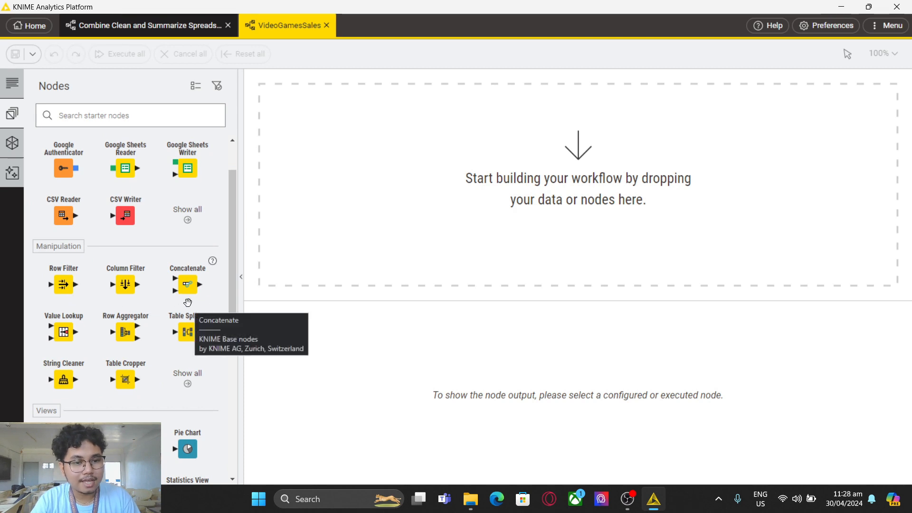
{"action": "scroll", "coordinate": [90, 331], "scroll_direction": "down", "scroll_amount": 3}
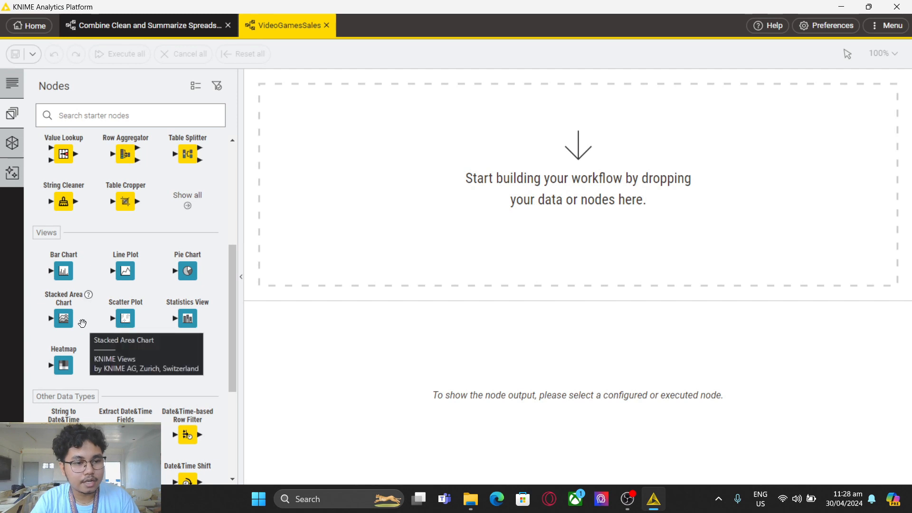
{"action": "scroll", "coordinate": [36, 384], "scroll_direction": "down", "scroll_amount": 3}
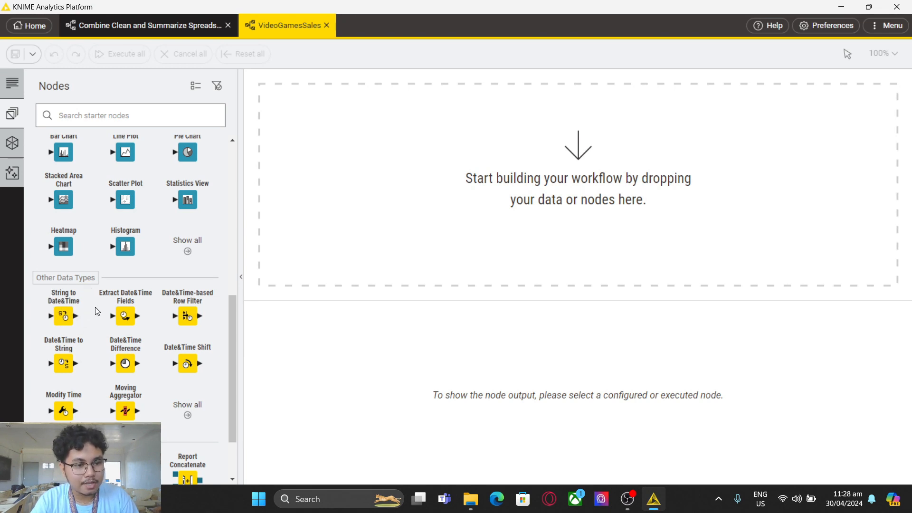
{"action": "scroll", "coordinate": [97, 311], "scroll_direction": "down", "scroll_amount": 3}
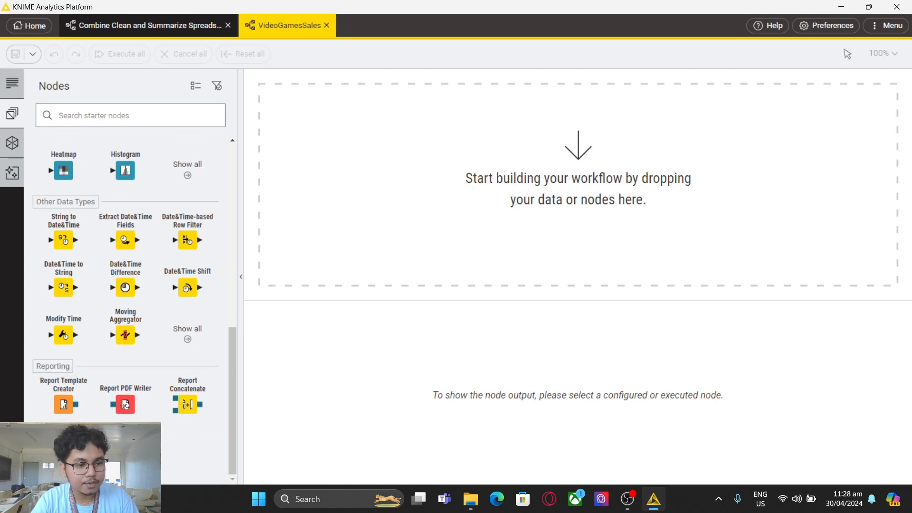
Add an Excel Reader node to the empty workflow canvas and select it.
{"action": "scroll", "coordinate": [196, 364], "scroll_direction": "up", "scroll_amount": 10}
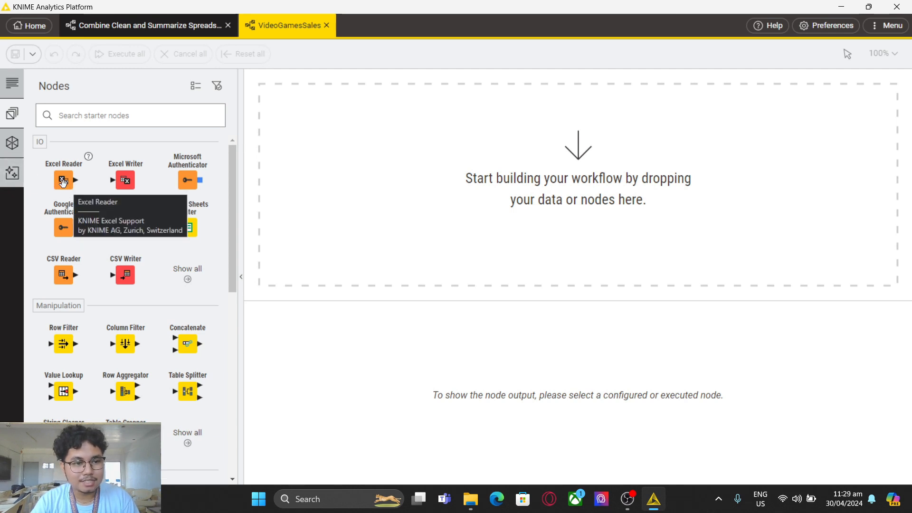
{"action": "left_click_drag", "start_coordinate": [61, 180], "coordinate": [344, 187]}
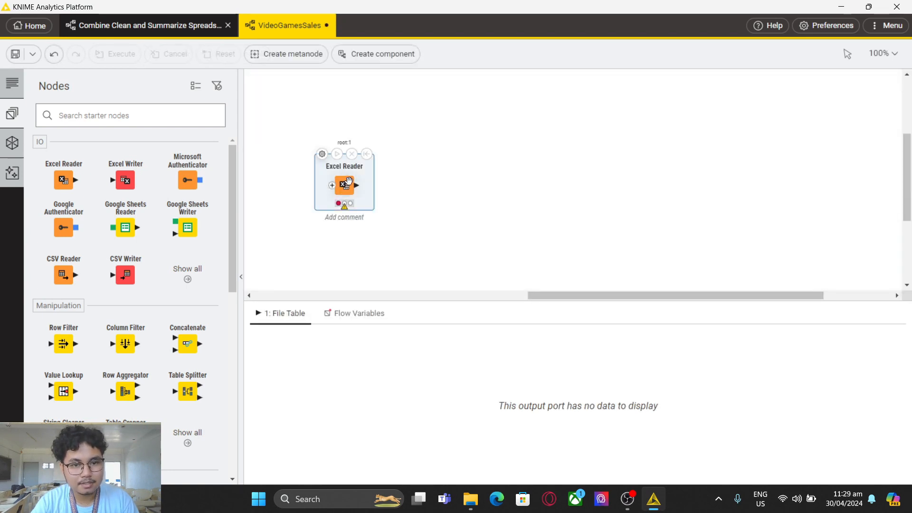
{"action": "left_click", "coordinate": [345, 210]}
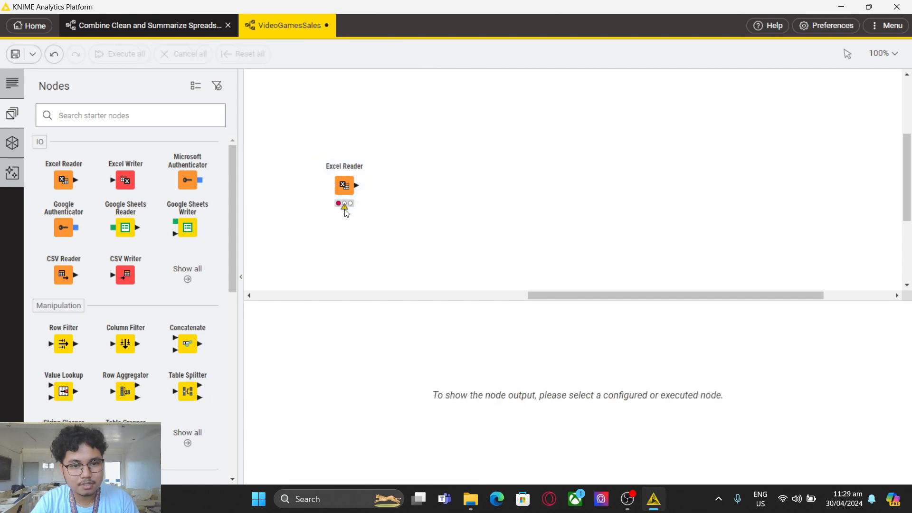
{"action": "left_click", "coordinate": [344, 208]}
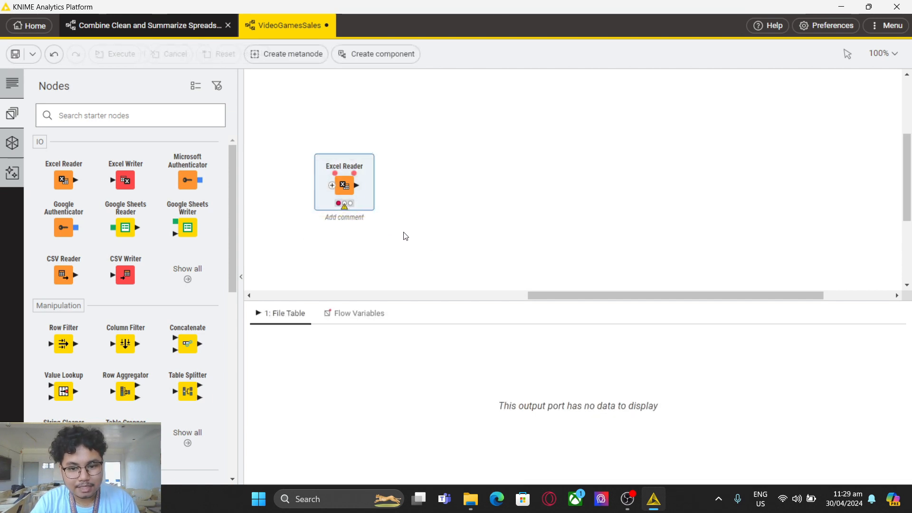
{"action": "left_click_drag", "start_coordinate": [503, 408], "coordinate": [685, 412]}
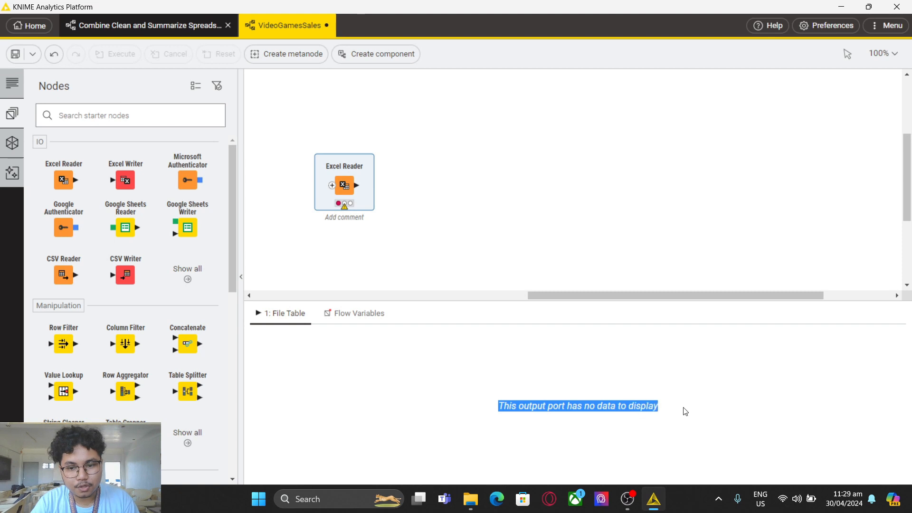
{"action": "left_click", "coordinate": [596, 409]}
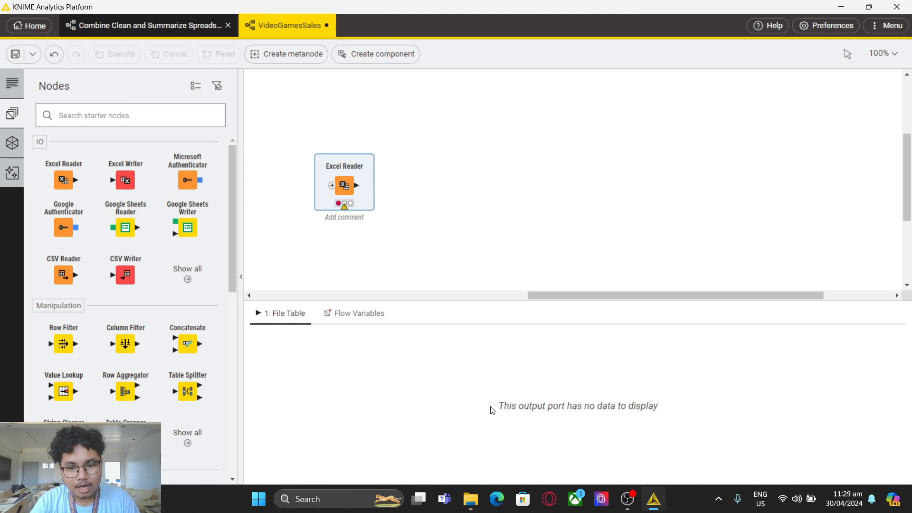
{"action": "left_click_drag", "start_coordinate": [492, 410], "coordinate": [662, 413]}
{"action": "left_click", "coordinate": [588, 407]}
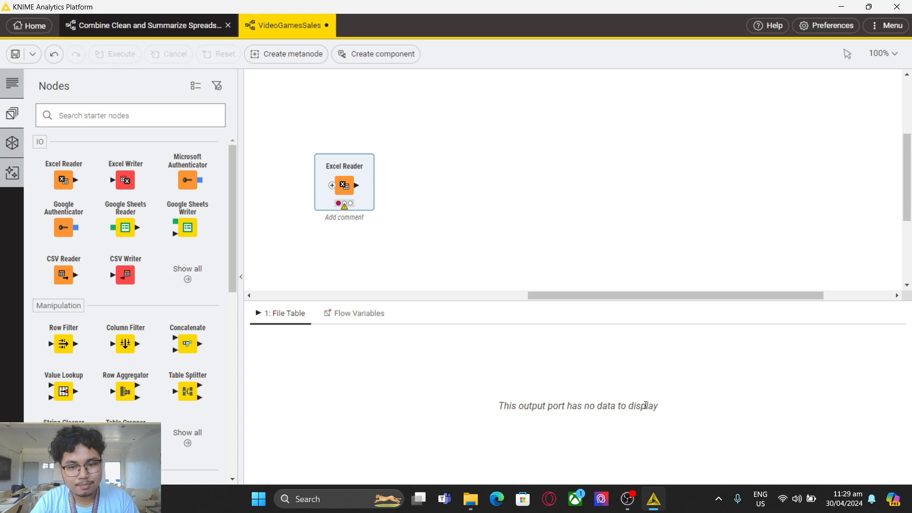
Configure the Excel Reader to read G5_DP_BSIT3A_ITP4_DataSet.xlsx from Documents, ParSU MyFiles, 2ND SEM 2023-2024, ITP4 - Data Mining.
{"action": "mouse_move", "coordinate": [344, 185]}
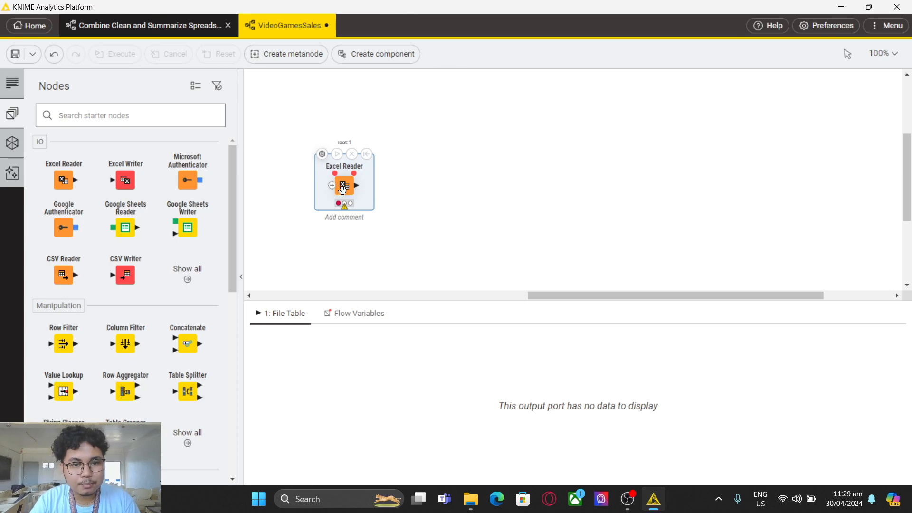
{"action": "right_click", "coordinate": [344, 189]}
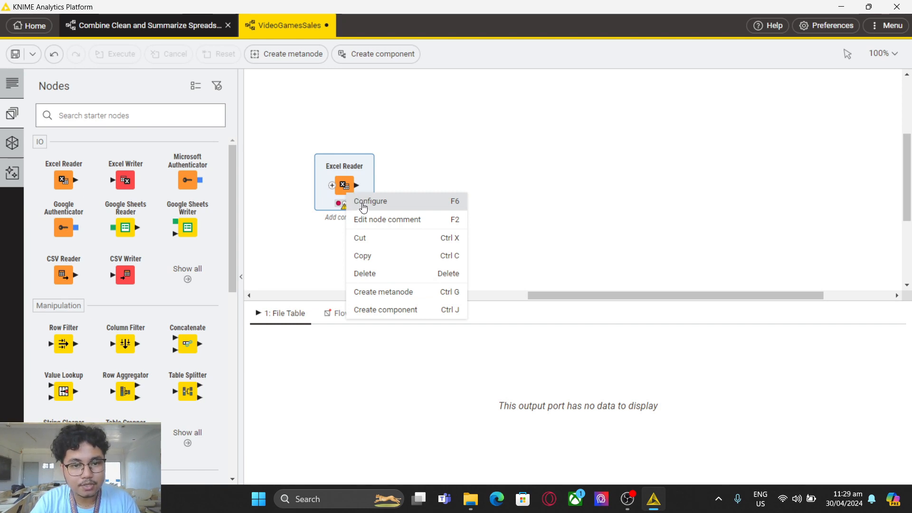
{"action": "left_click", "coordinate": [363, 203]}
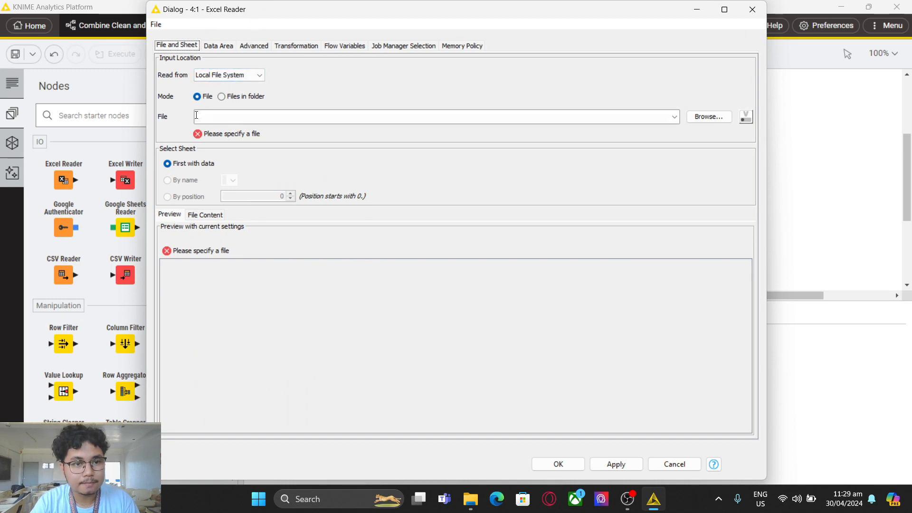
{"action": "left_click", "coordinate": [224, 118]}
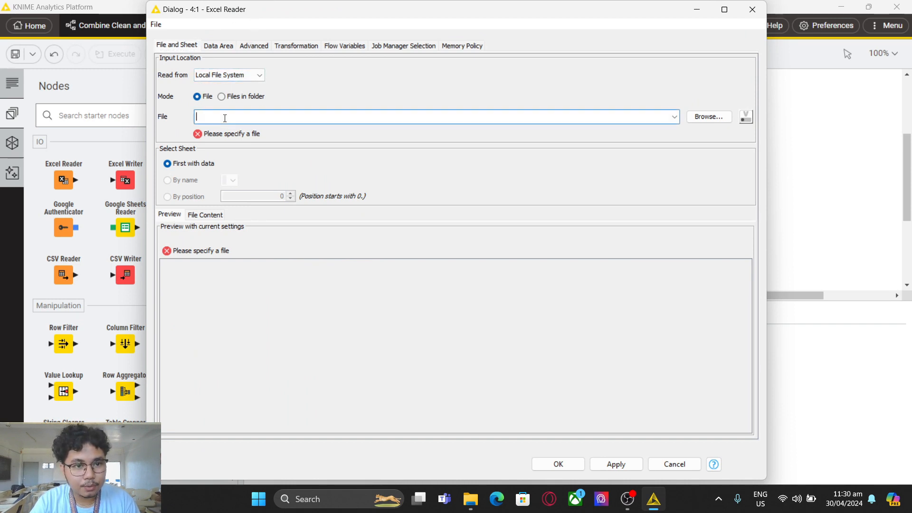
{"action": "left_click", "coordinate": [699, 120]}
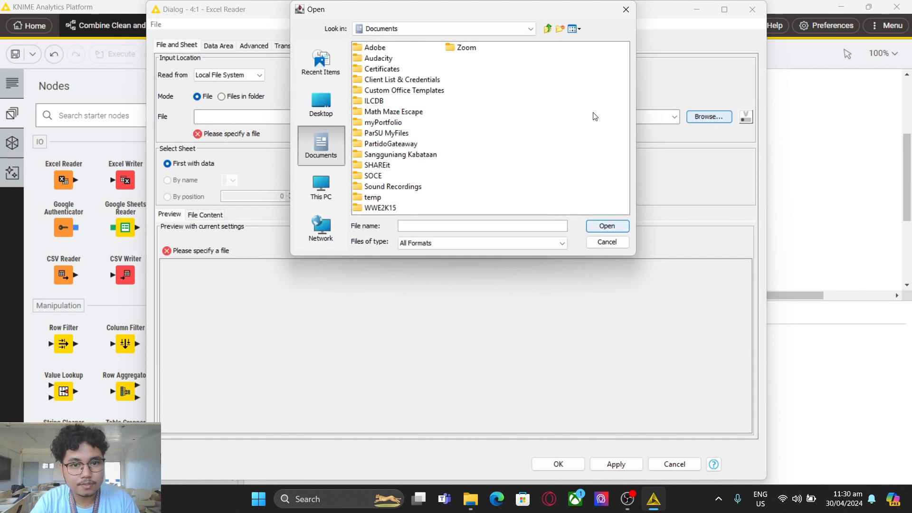
{"action": "double_click", "coordinate": [380, 134]}
{"action": "double_click", "coordinate": [383, 49]}
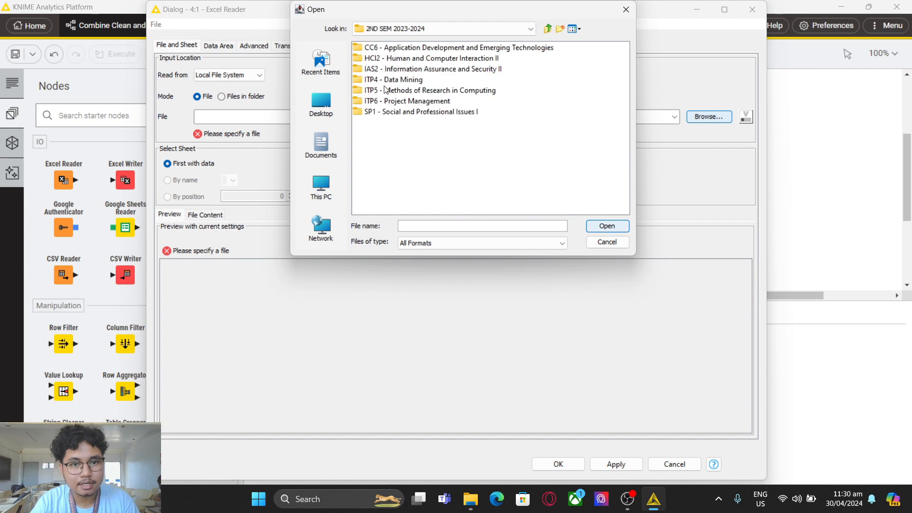
{"action": "double_click", "coordinate": [403, 80]}
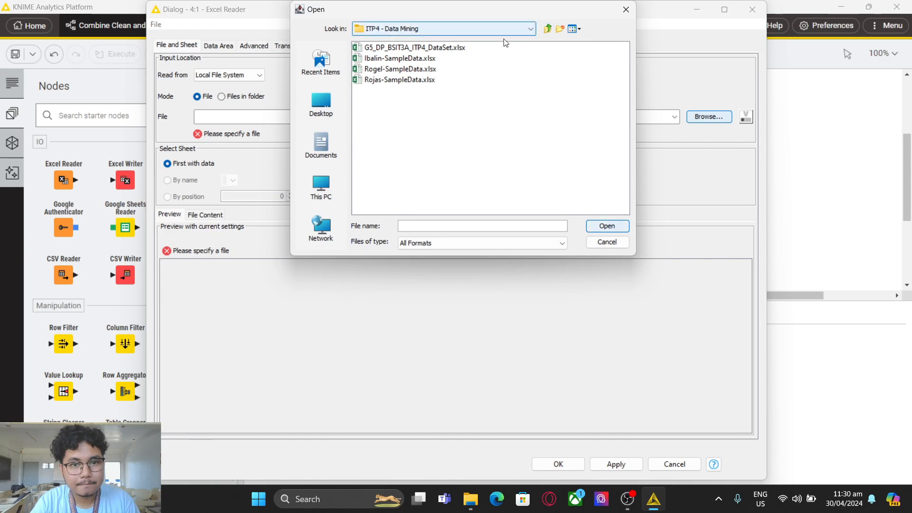
{"action": "left_click", "coordinate": [430, 49]}
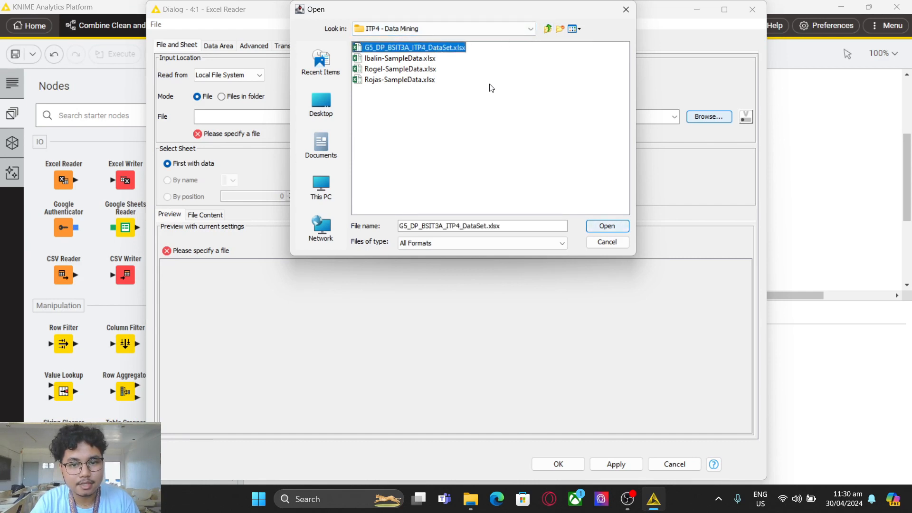
{"action": "left_click", "coordinate": [598, 226]}
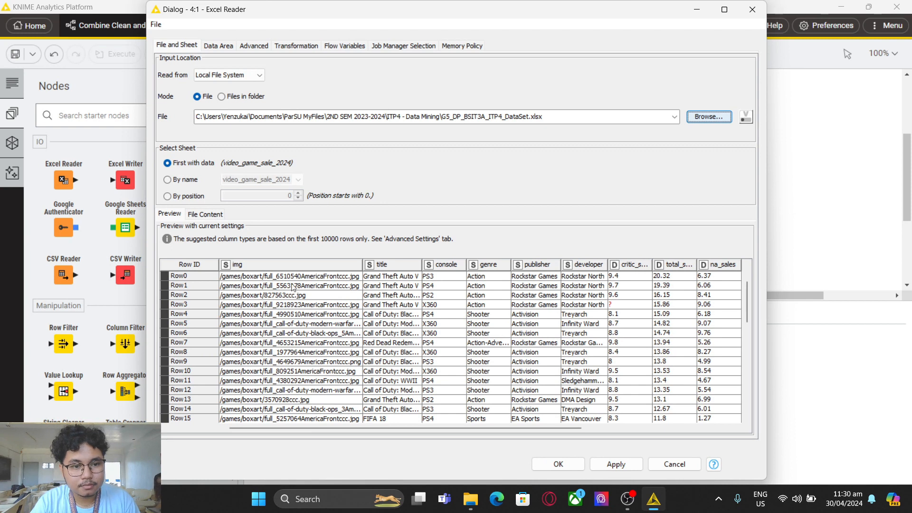
Review the video game sales preview from the img column through the last date column and apply the Excel Reader configuration.
{"action": "left_click", "coordinate": [190, 277]}
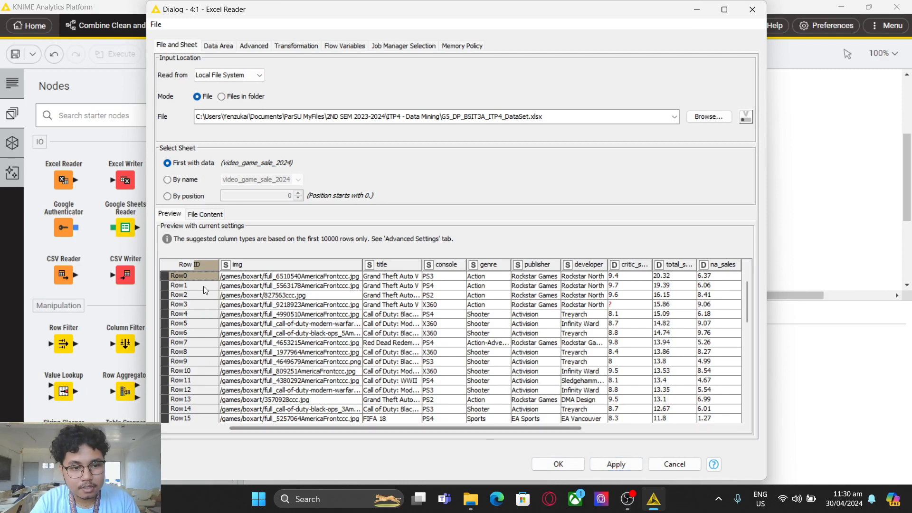
{"action": "left_click", "coordinate": [277, 284]}
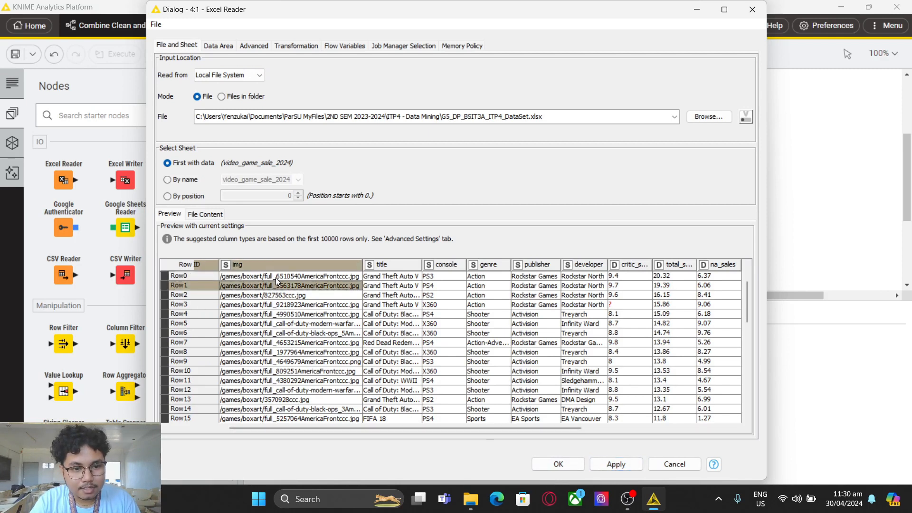
{"action": "left_click", "coordinate": [325, 278]}
{"action": "left_click", "coordinate": [326, 286]}
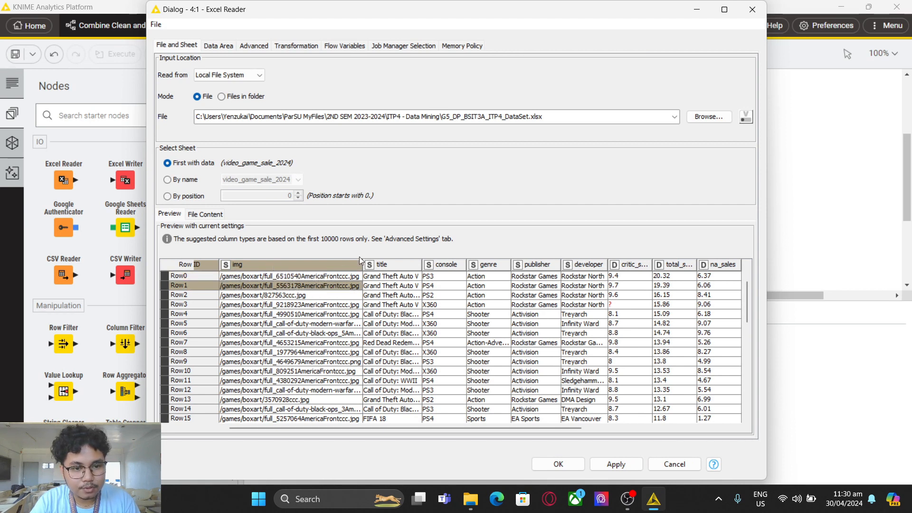
{"action": "left_click", "coordinate": [420, 423]}
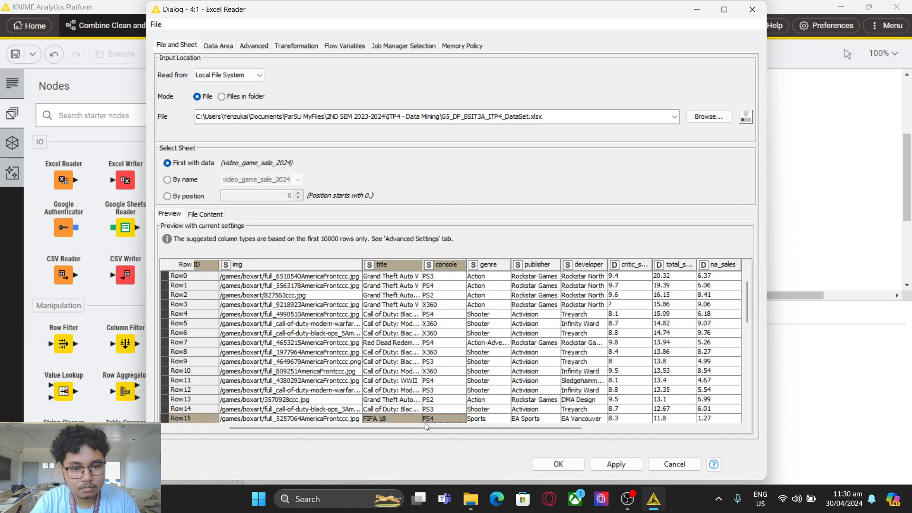
{"action": "left_click_drag", "start_coordinate": [429, 428], "coordinate": [597, 428]}
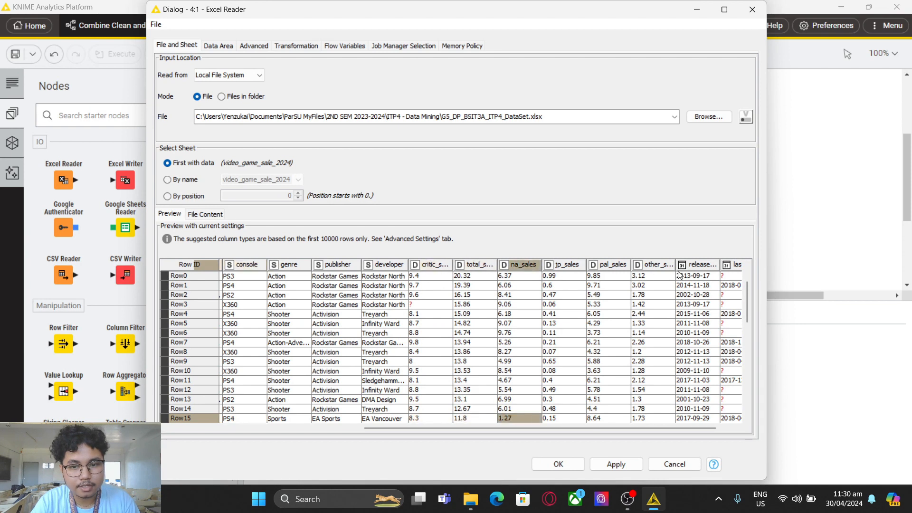
{"action": "left_click_drag", "start_coordinate": [583, 428], "coordinate": [599, 427]}
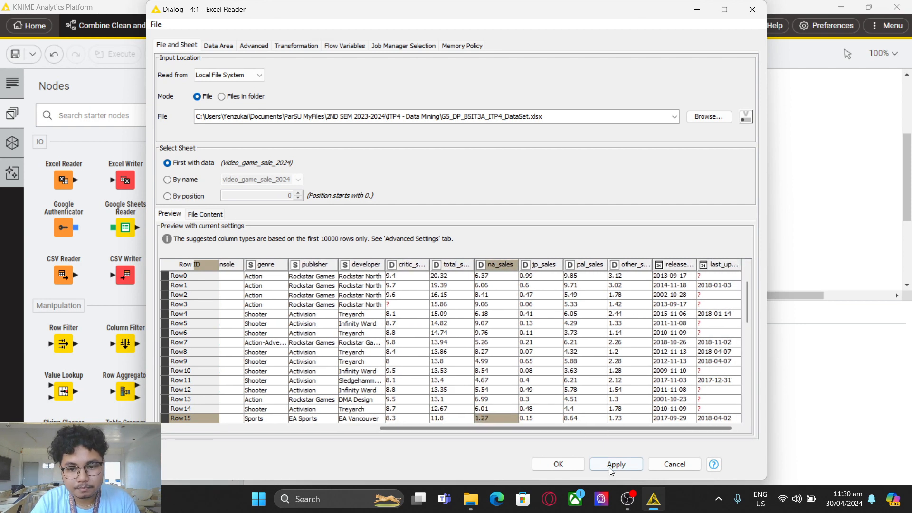
{"action": "left_click", "coordinate": [604, 467]}
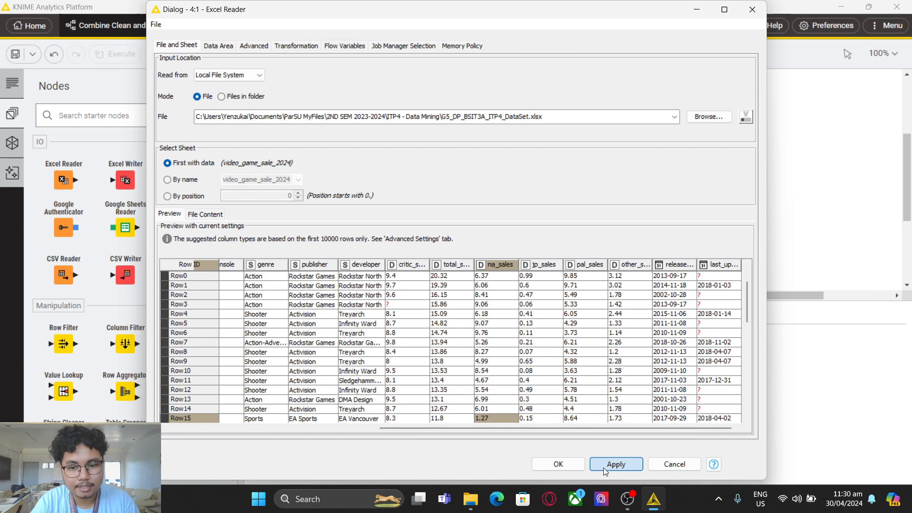
{"action": "left_click", "coordinate": [558, 464]}
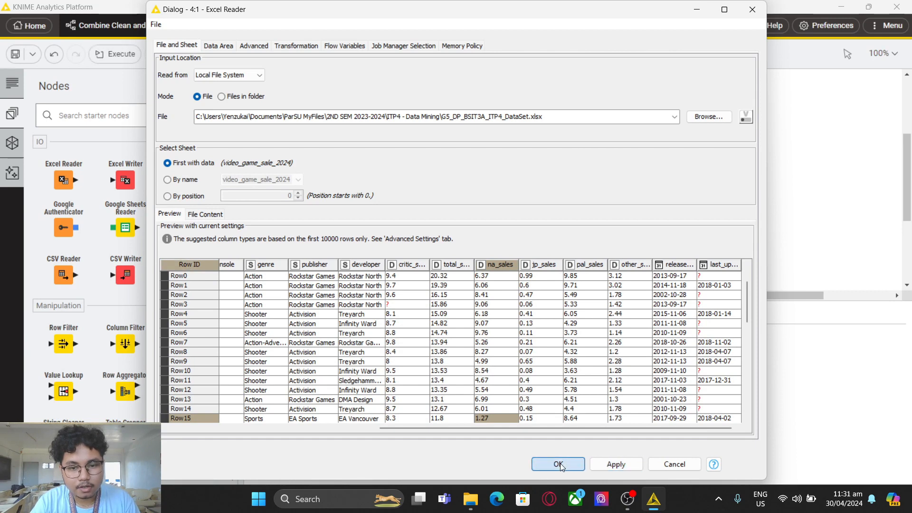
Find the Missing Value Column Filter among all Manipulation nodes and add it to the canvas beside the Excel Reader.
{"action": "mouse_move", "coordinate": [337, 204]}
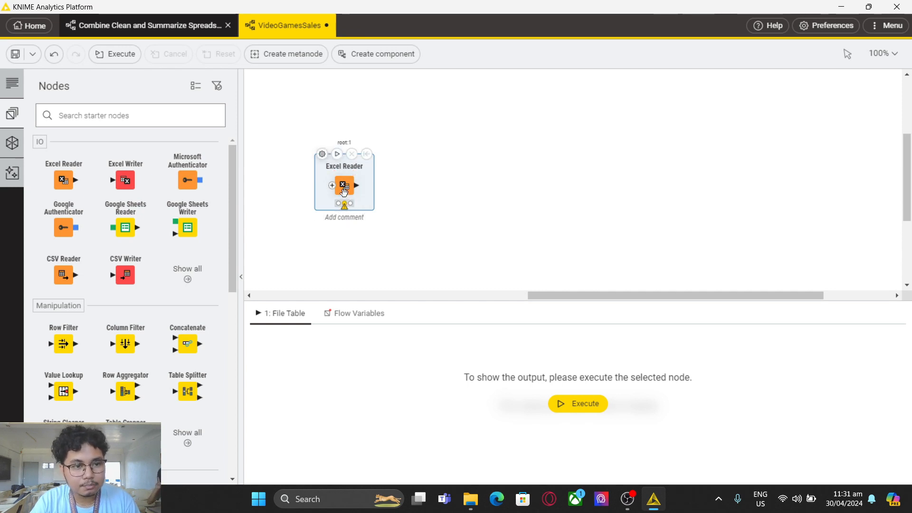
{"action": "scroll", "coordinate": [86, 307], "scroll_direction": "down", "scroll_amount": 1}
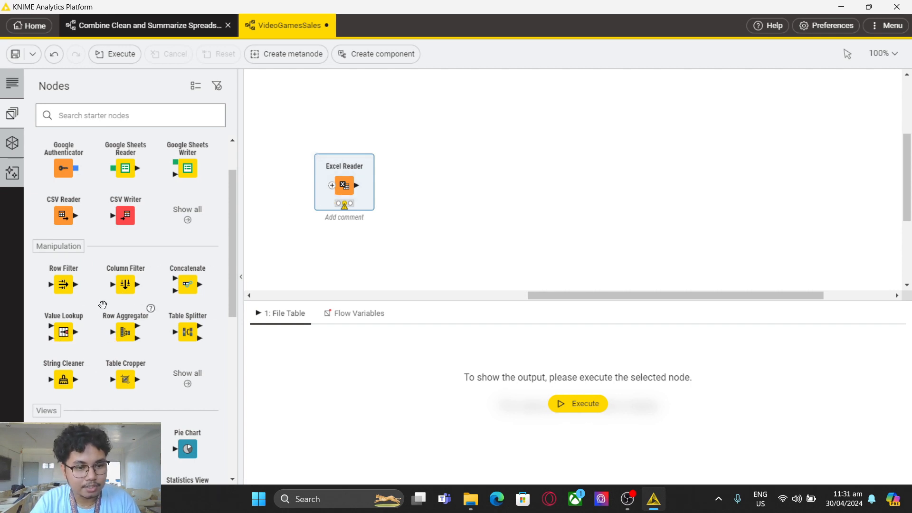
{"action": "scroll", "coordinate": [103, 309], "scroll_direction": "down", "scroll_amount": 3}
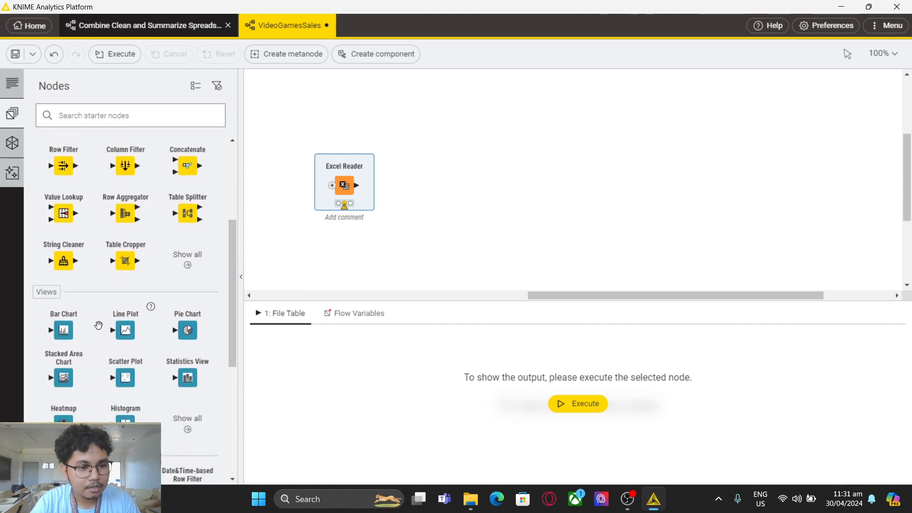
{"action": "scroll", "coordinate": [106, 325], "scroll_direction": "up", "scroll_amount": 5}
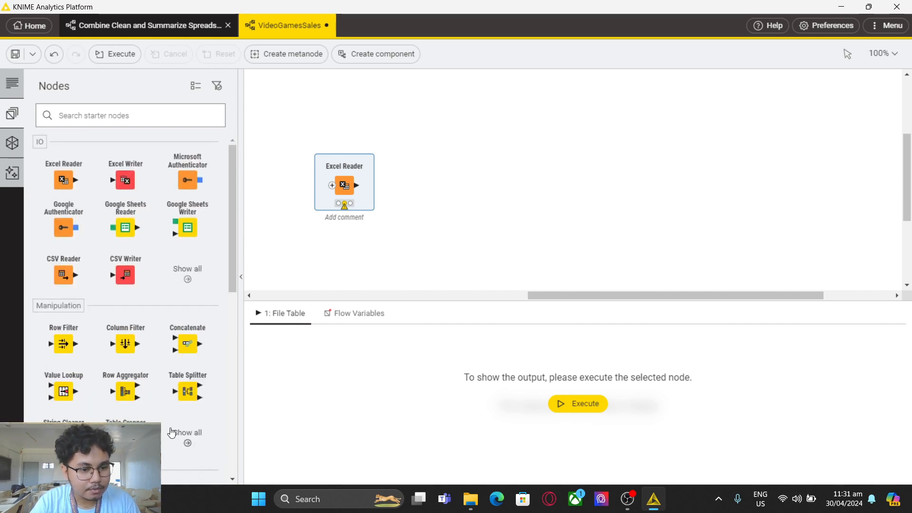
{"action": "scroll", "coordinate": [178, 423], "scroll_direction": "down", "scroll_amount": 2}
{"action": "left_click", "coordinate": [172, 361]}
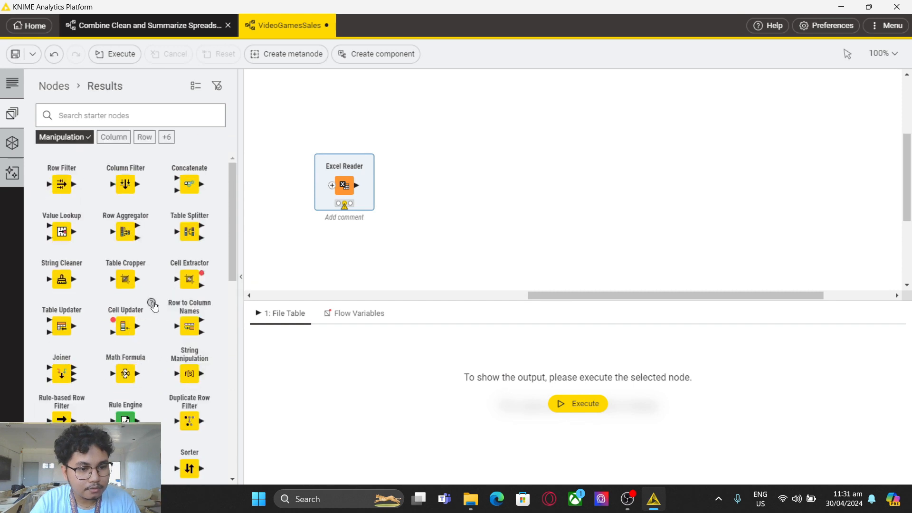
{"action": "scroll", "coordinate": [124, 237], "scroll_direction": "down", "scroll_amount": 3}
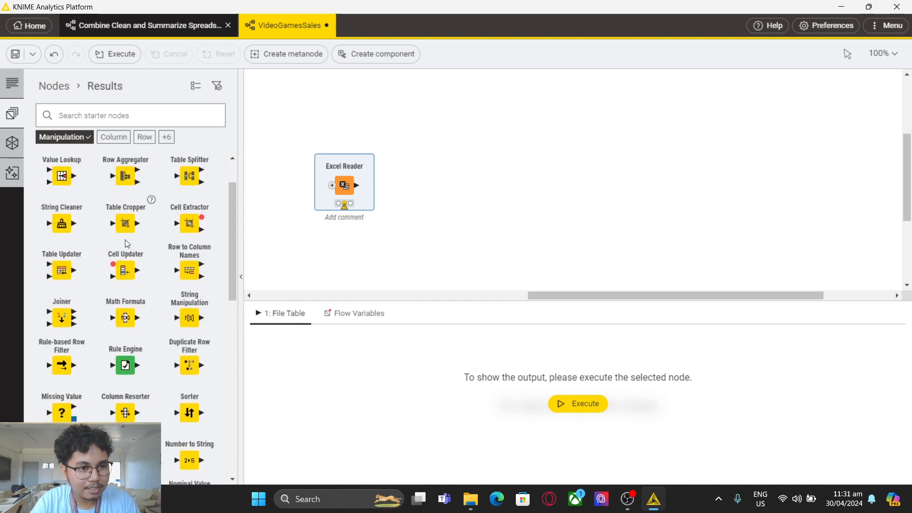
{"action": "scroll", "coordinate": [157, 228], "scroll_direction": "up", "scroll_amount": 3}
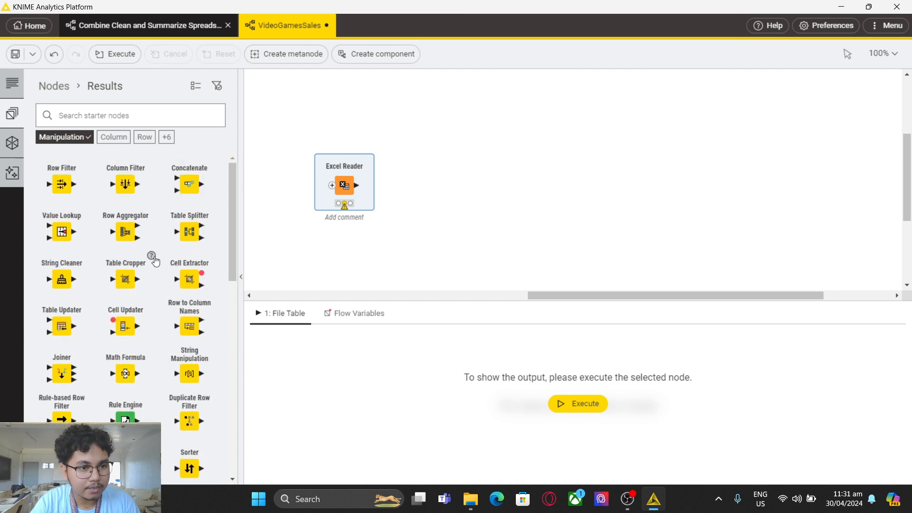
{"action": "scroll", "coordinate": [164, 276], "scroll_direction": "down", "scroll_amount": 3}
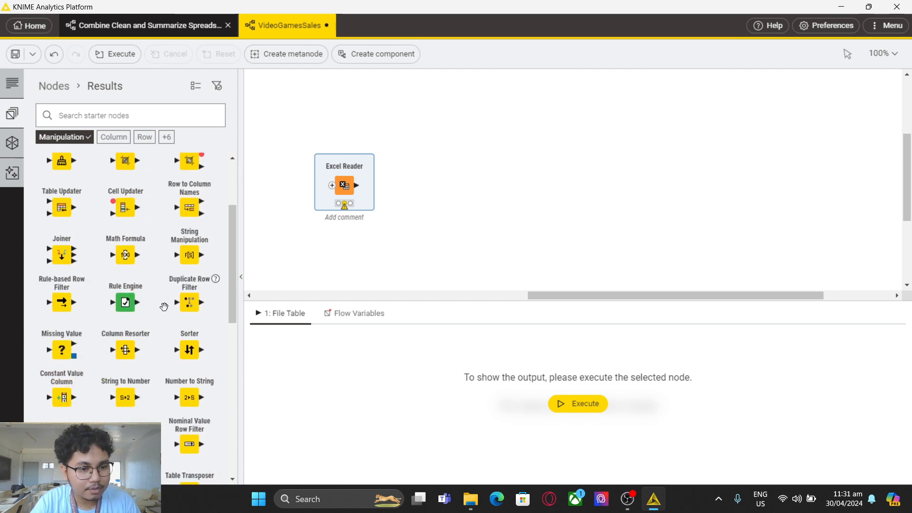
{"action": "scroll", "coordinate": [164, 308], "scroll_direction": "down", "scroll_amount": 5}
{"action": "scroll", "coordinate": [153, 342], "scroll_direction": "down", "scroll_amount": 2}
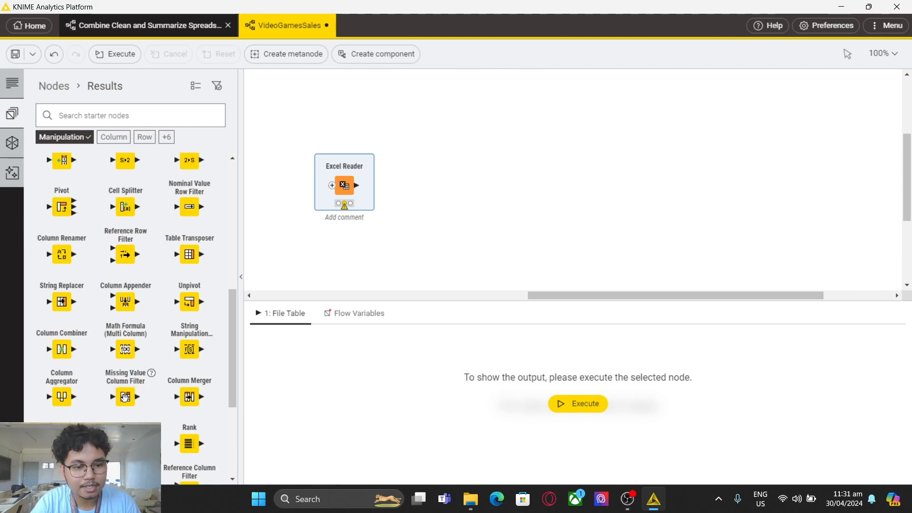
{"action": "left_click_drag", "start_coordinate": [128, 400], "coordinate": [441, 189]}
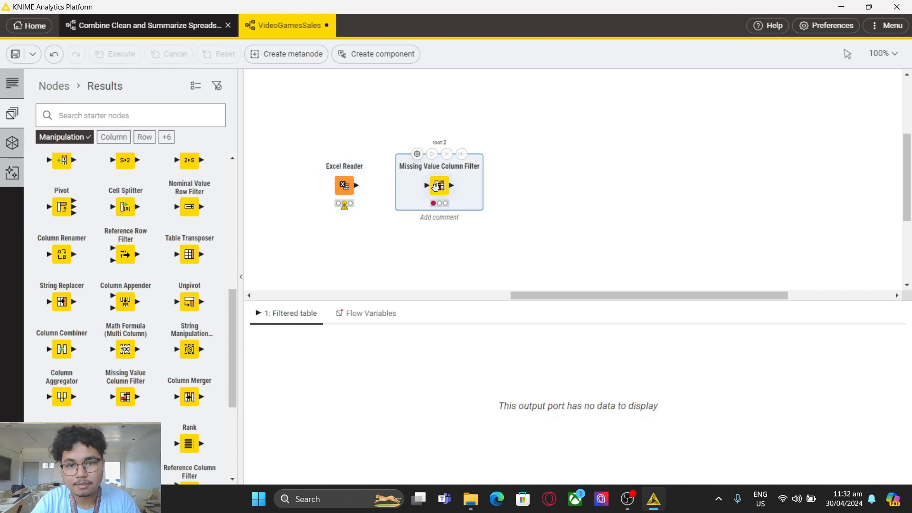
Reopen the Excel Reader configuration, inspect the missing values in the preview's last date column, and leave without changes.
{"action": "left_click", "coordinate": [346, 189]}
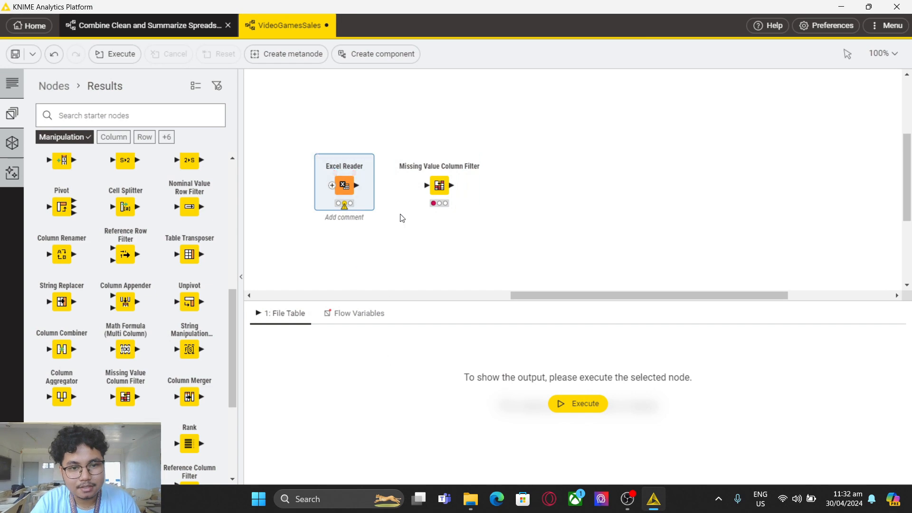
{"action": "mouse_move", "coordinate": [344, 179]}
{"action": "left_click", "coordinate": [322, 154]}
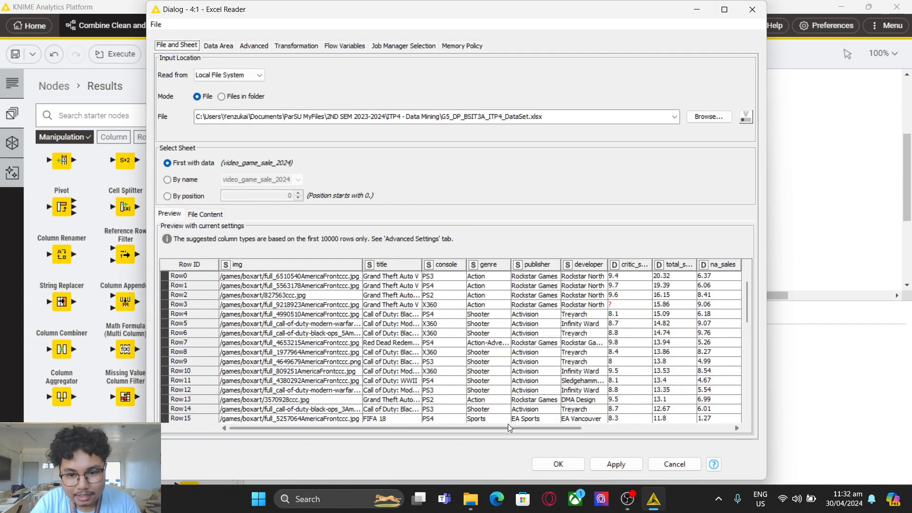
{"action": "left_click_drag", "start_coordinate": [508, 428], "coordinate": [674, 428]}
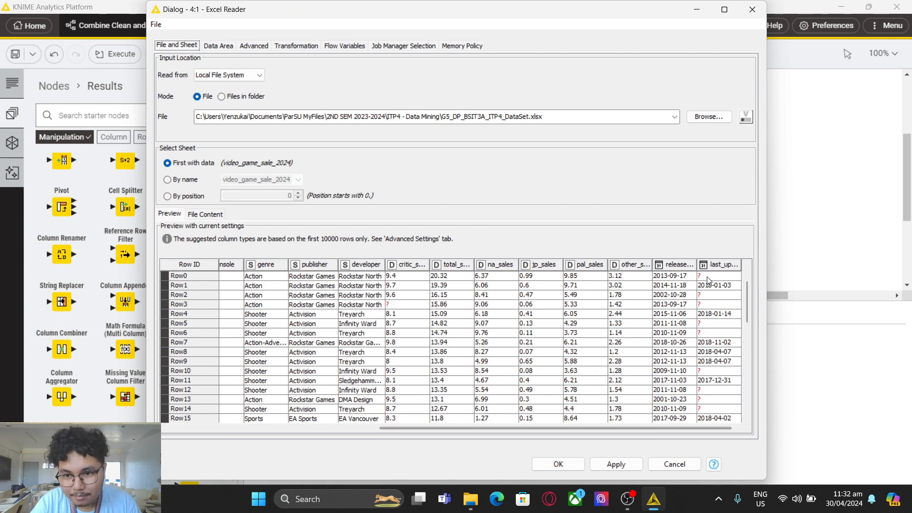
{"action": "left_click", "coordinate": [707, 296]}
{"action": "left_click", "coordinate": [706, 304]}
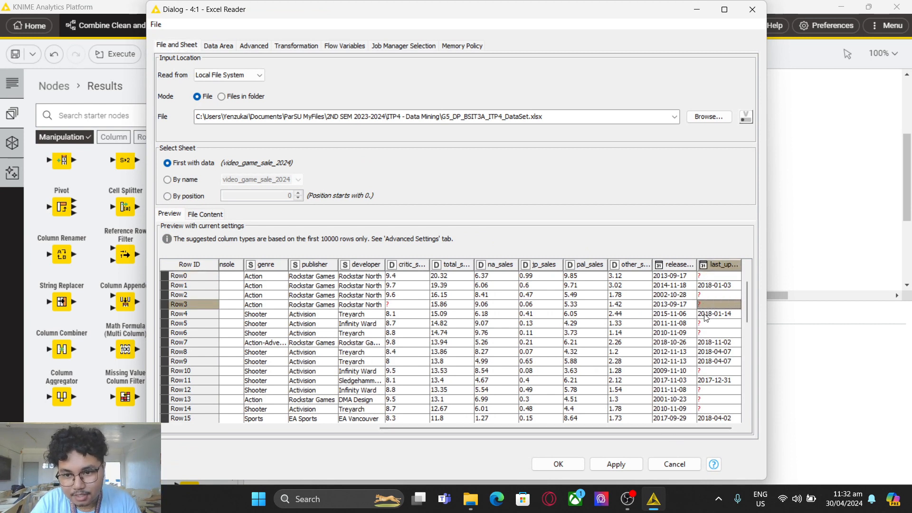
{"action": "left_click", "coordinate": [704, 323]}
{"action": "left_click", "coordinate": [704, 333]}
{"action": "left_click", "coordinate": [708, 371]}
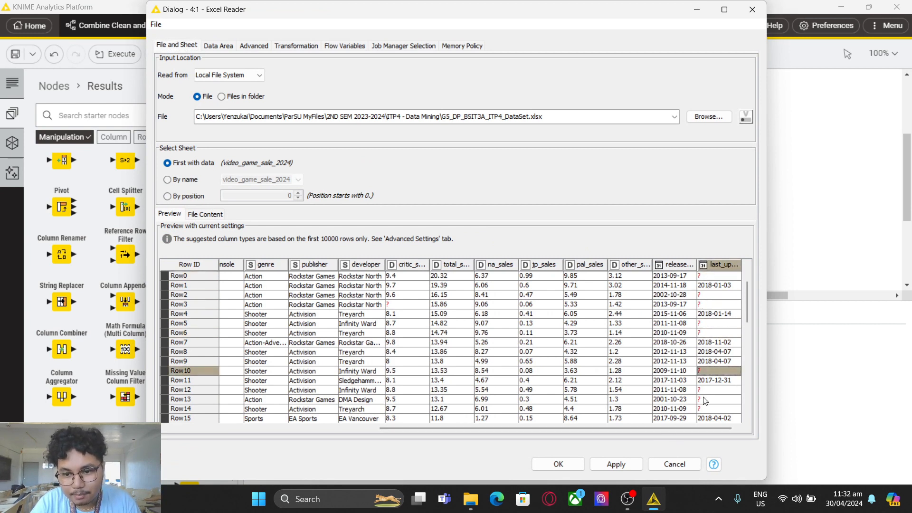
{"action": "left_click", "coordinate": [705, 389]}
{"action": "left_click", "coordinate": [706, 399]}
{"action": "left_click", "coordinate": [706, 408]}
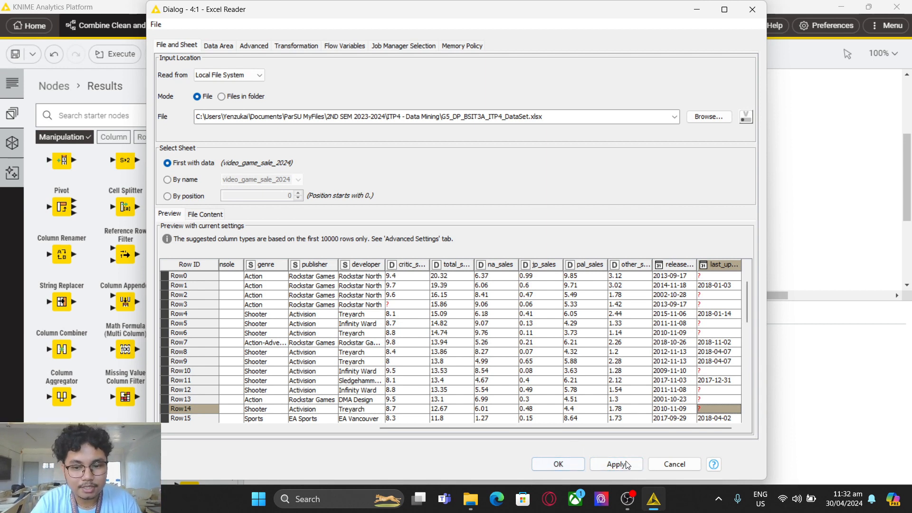
{"action": "left_click", "coordinate": [654, 463]}
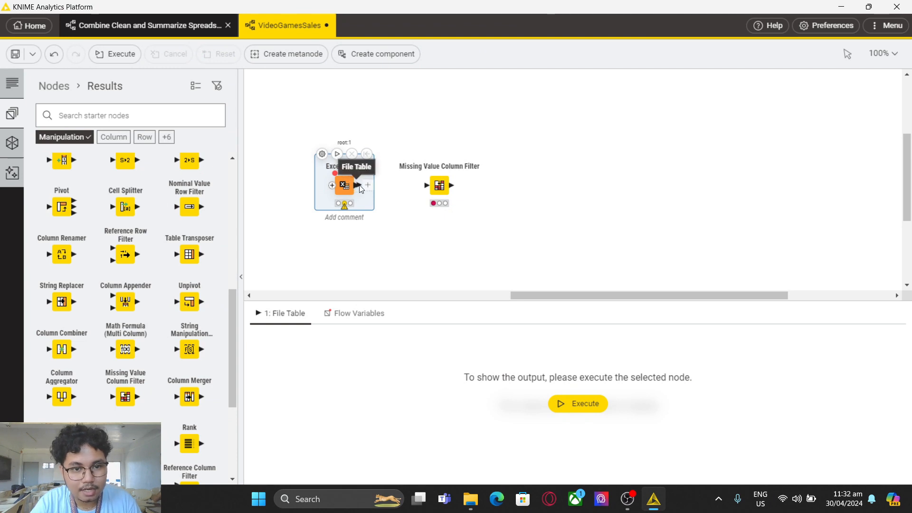
Connect the Excel Reader's File Table output to the Missing Value Column Filter and try to open the filter's configuration.
{"action": "left_click_drag", "start_coordinate": [361, 189], "coordinate": [431, 192]}
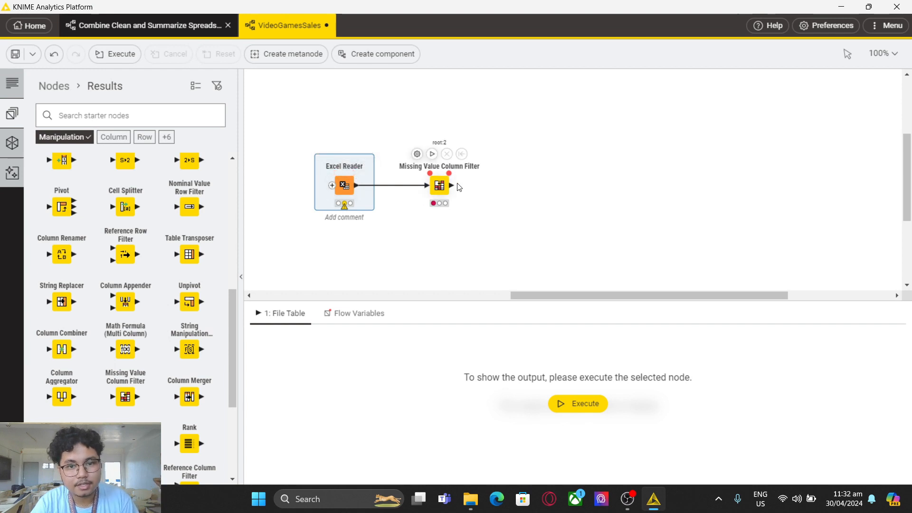
{"action": "left_click", "coordinate": [440, 186]}
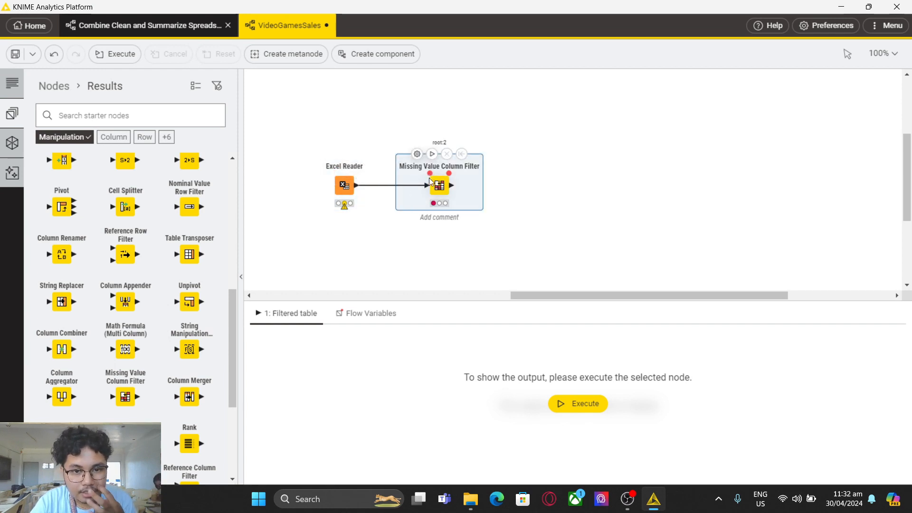
{"action": "left_click", "coordinate": [417, 155]}
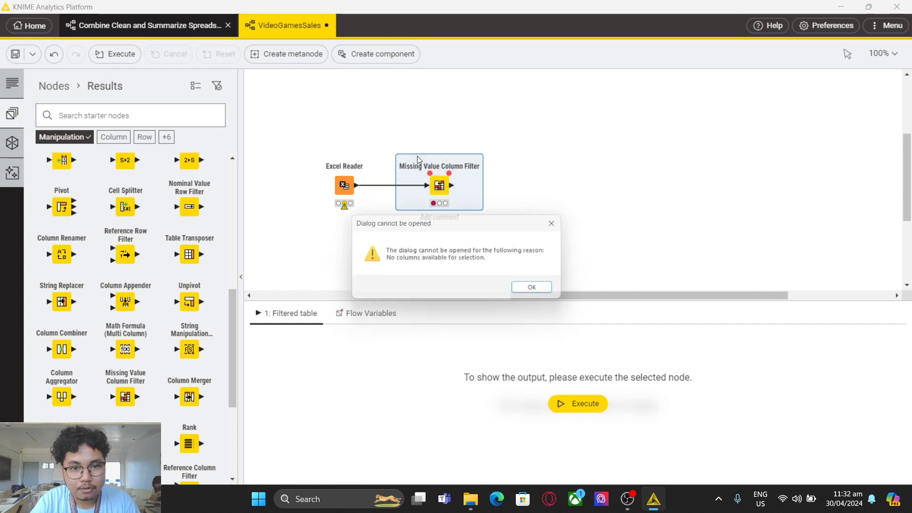
{"action": "left_click", "coordinate": [540, 292]}
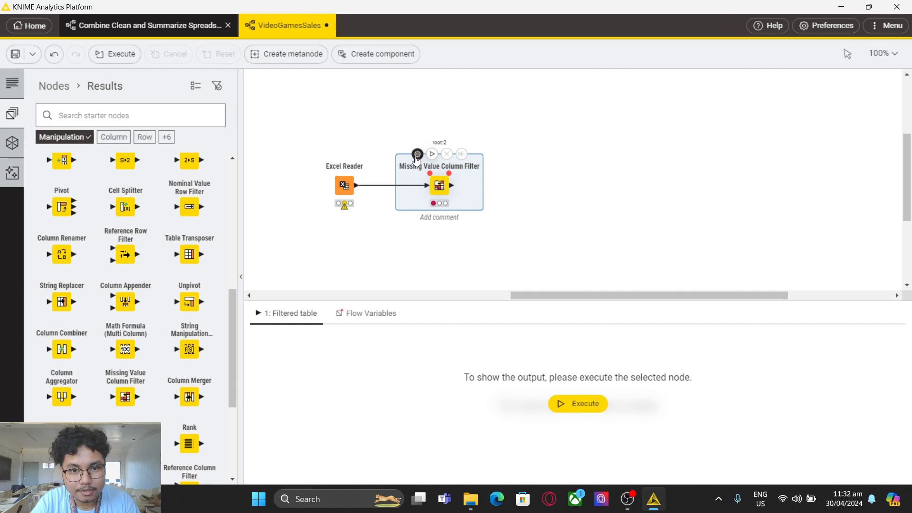
{"action": "left_click", "coordinate": [417, 154]}
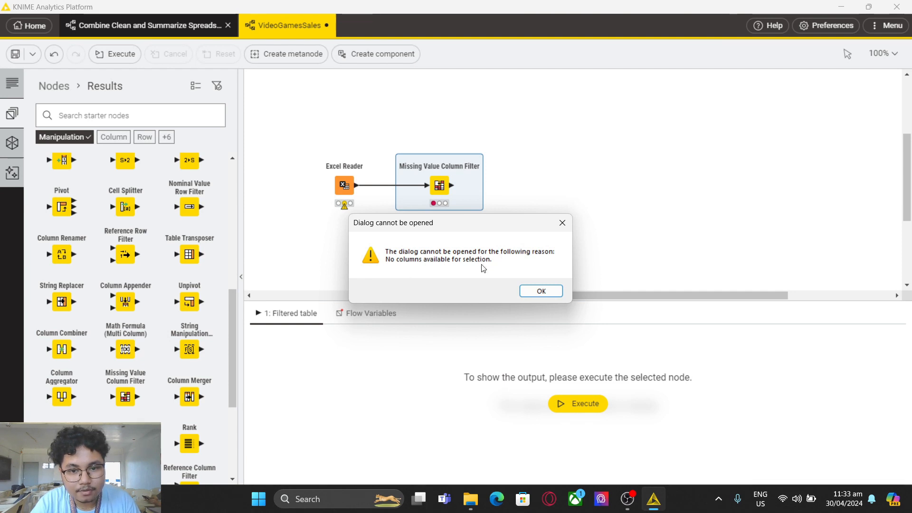
{"action": "left_click", "coordinate": [530, 290]}
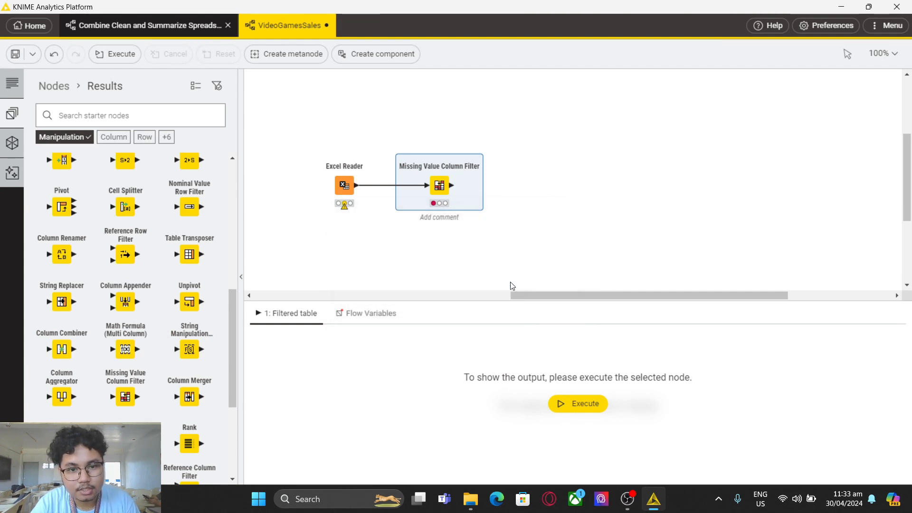
Execute the Excel Reader node and enlarge the output area to show more of its File Table.
{"action": "left_click", "coordinate": [340, 188]}
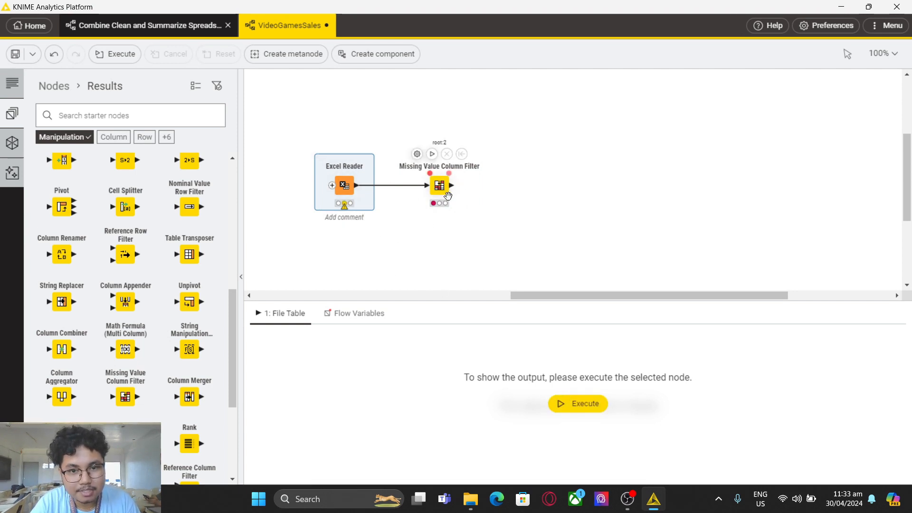
{"action": "left_click", "coordinate": [564, 411]}
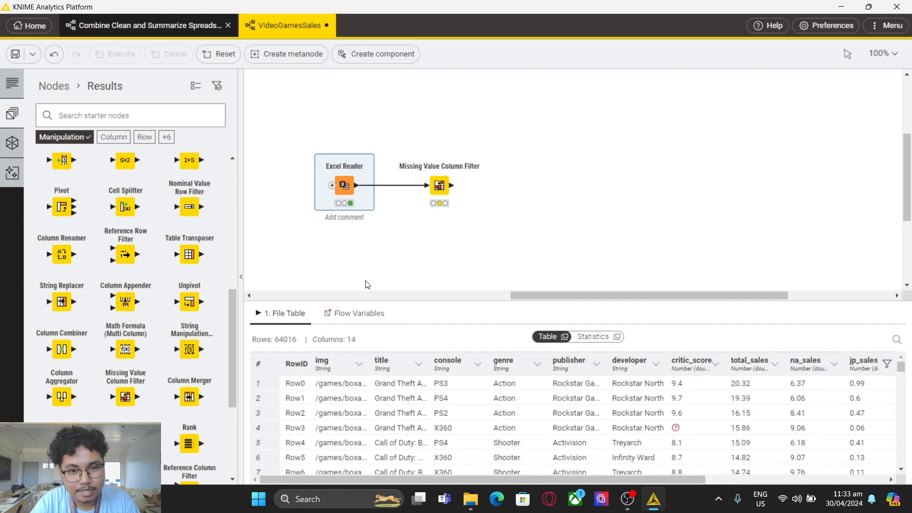
{"action": "scroll", "coordinate": [525, 411], "scroll_direction": "up", "scroll_amount": 3}
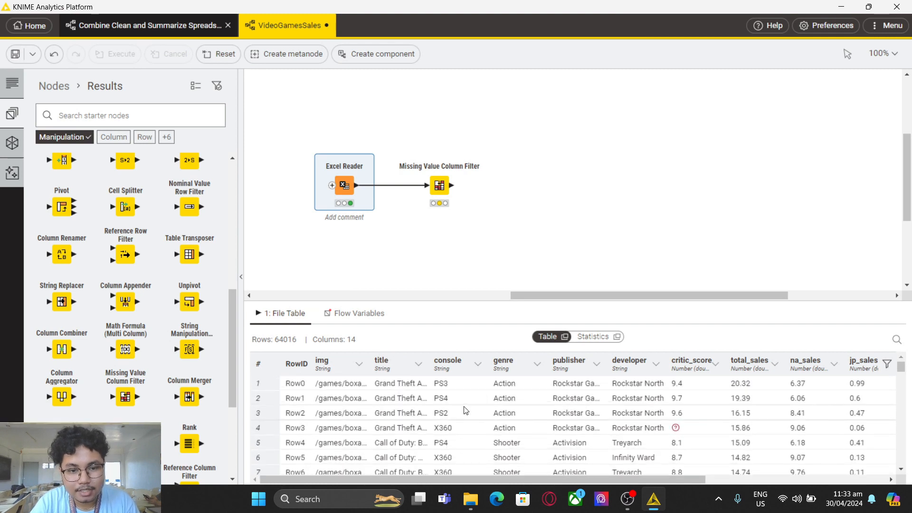
{"action": "left_click_drag", "start_coordinate": [425, 302], "coordinate": [425, 282]}
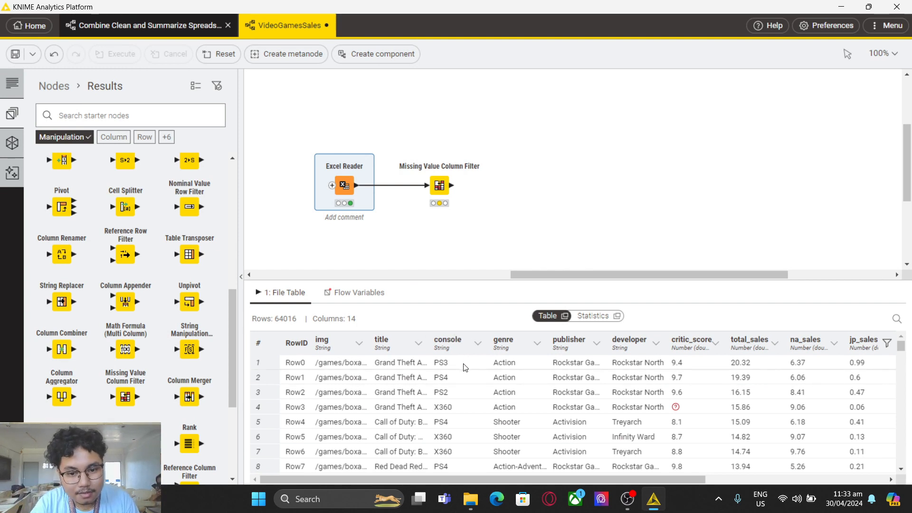
Set the Missing Value Column Filter's missing value threshold to 95%, keeping all columns included, and apply the configuration.
{"action": "left_click_drag", "start_coordinate": [454, 479], "coordinate": [500, 478]}
{"action": "scroll", "coordinate": [442, 359], "scroll_direction": "down", "scroll_amount": 3}
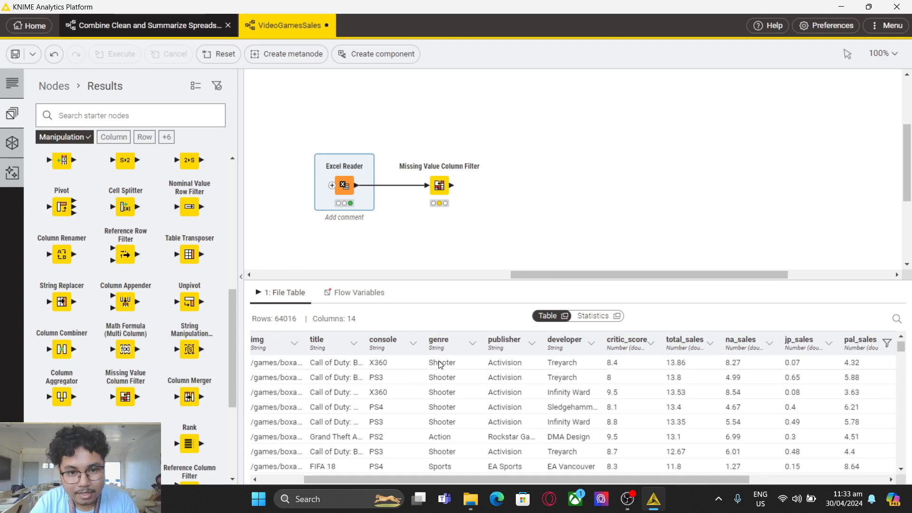
{"action": "scroll", "coordinate": [445, 373], "scroll_direction": "up", "scroll_amount": 3}
{"action": "mouse_move", "coordinate": [419, 162]}
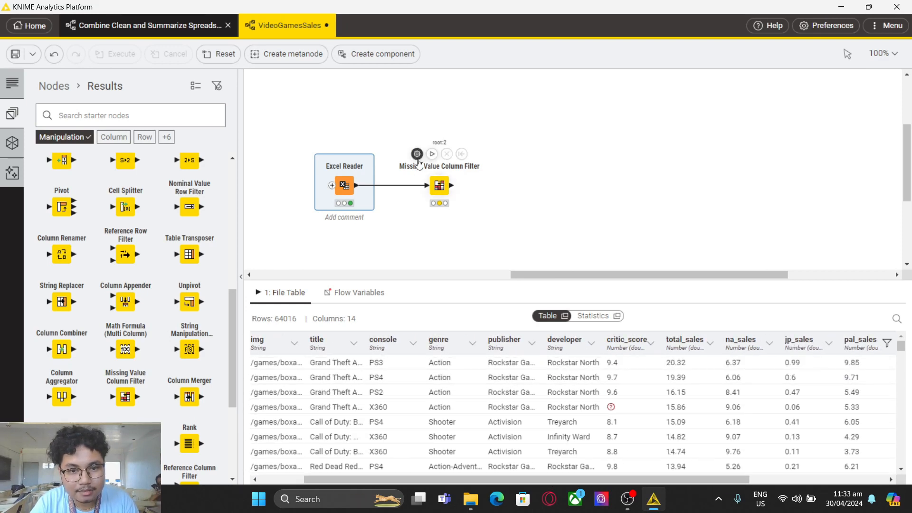
{"action": "left_click", "coordinate": [440, 190]}
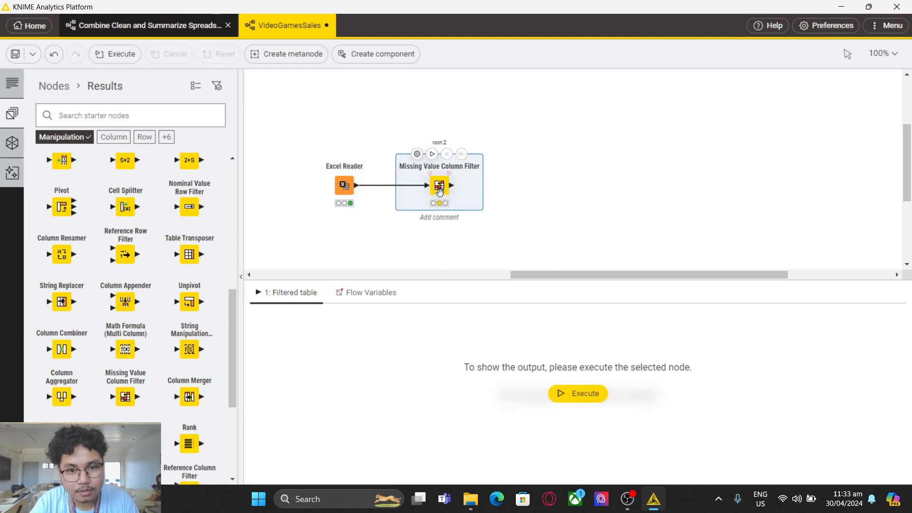
{"action": "left_click", "coordinate": [418, 155]}
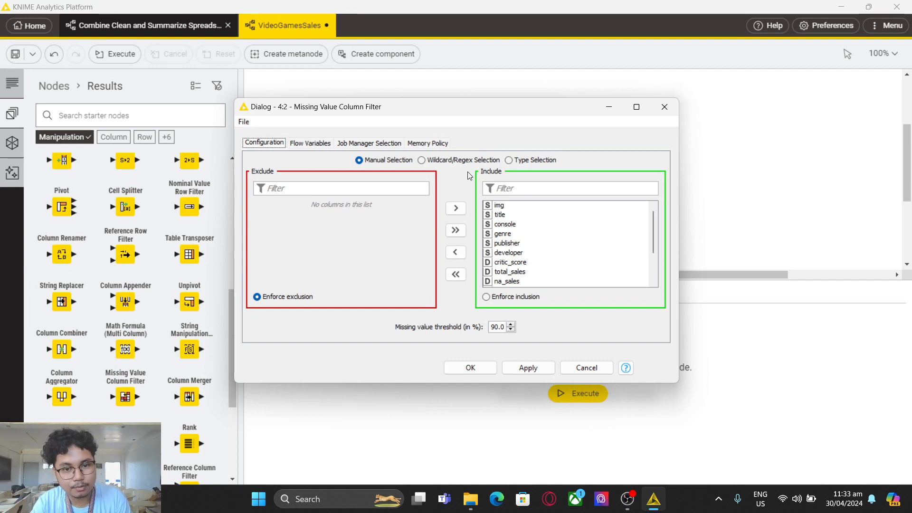
{"action": "left_click_drag", "start_coordinate": [431, 109], "coordinate": [447, 119]}
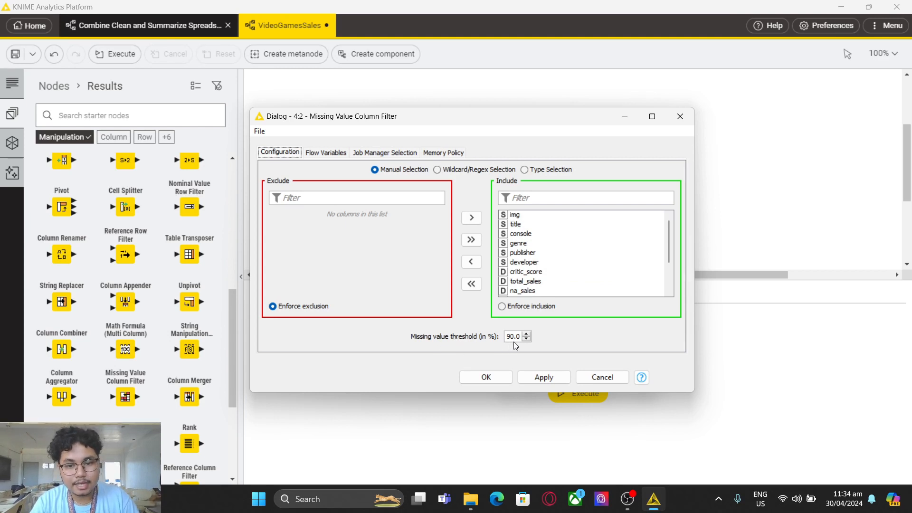
{"action": "left_click_drag", "start_coordinate": [488, 122], "coordinate": [549, 139]}
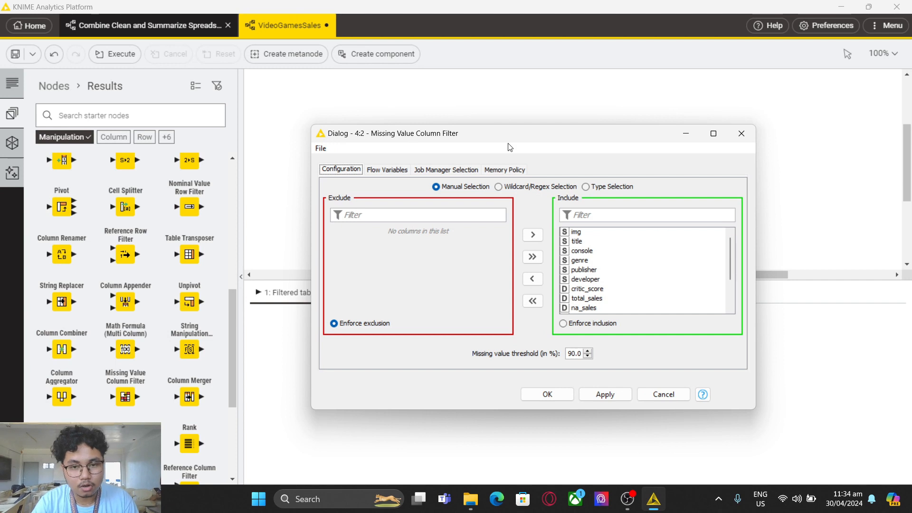
{"action": "left_click_drag", "start_coordinate": [491, 139], "coordinate": [478, 134]}
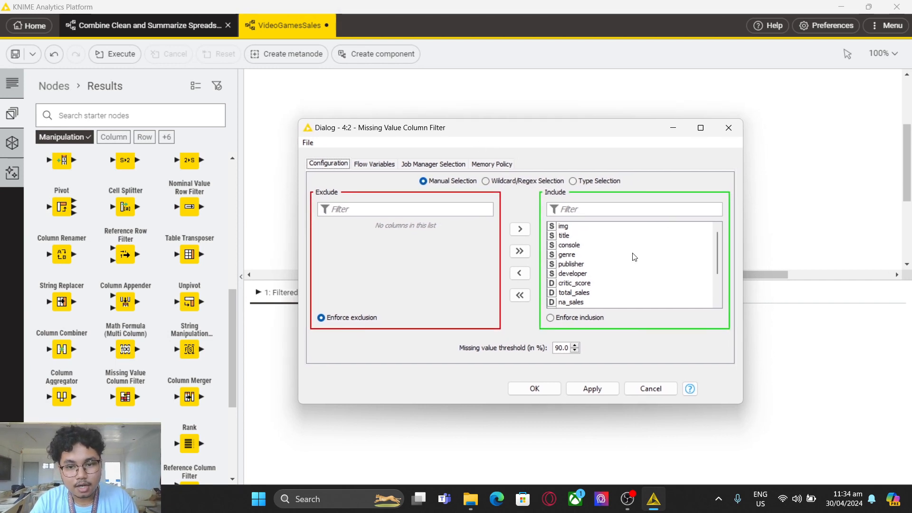
{"action": "left_click", "coordinate": [557, 348]}
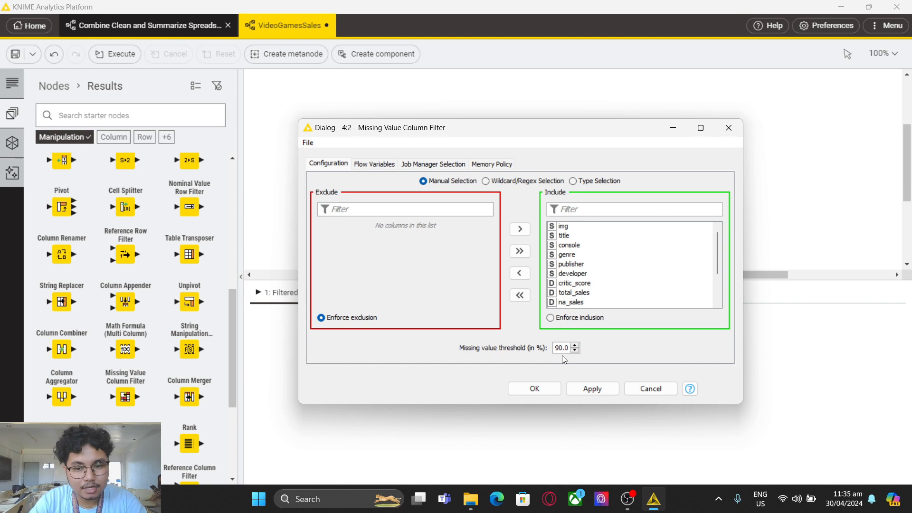
{"action": "key", "text": "BackSpace"}
{"action": "type", "text": "5"}
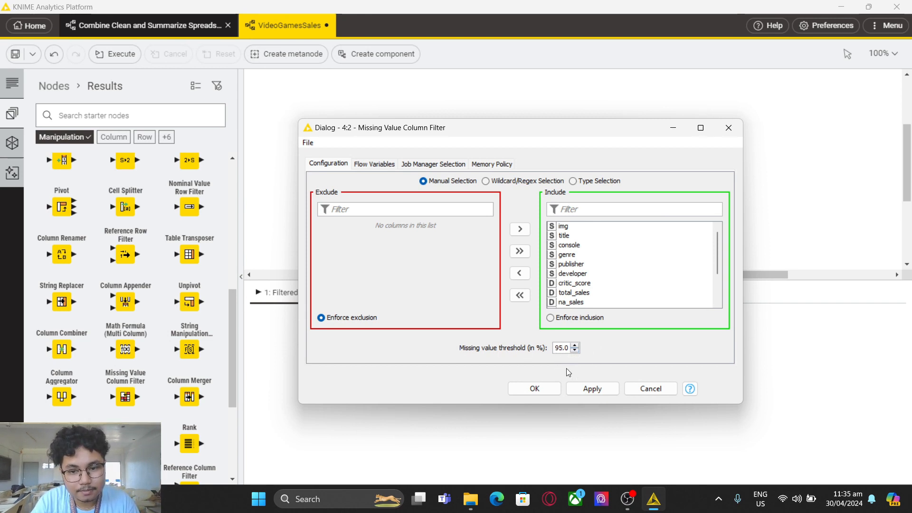
{"action": "left_click", "coordinate": [588, 392]}
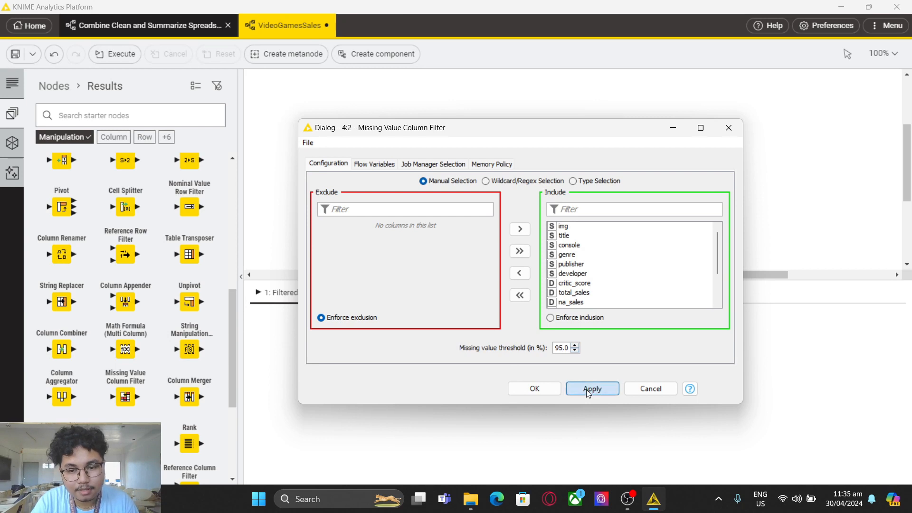
{"action": "left_click", "coordinate": [535, 389]}
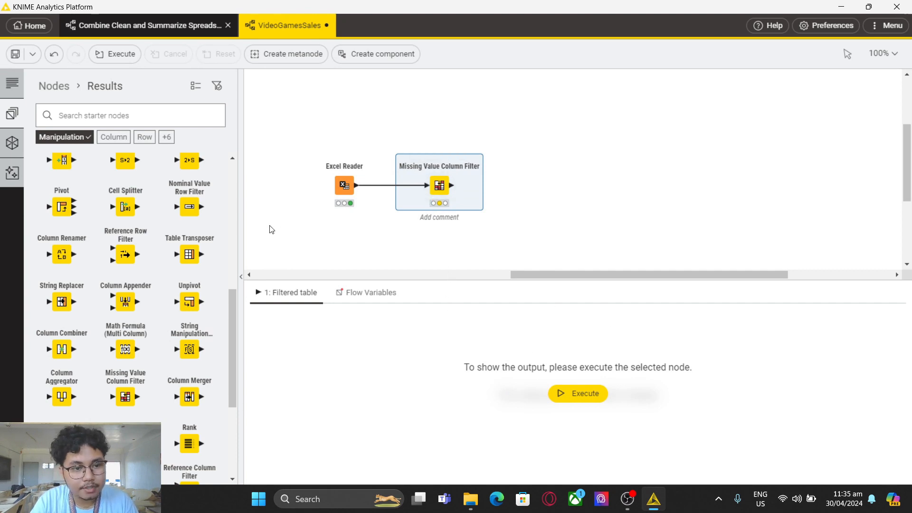
Move the Missing Value Column Filter farther from the Excel Reader and add a Bar Chart view node connected to the filter's output.
{"action": "scroll", "coordinate": [153, 282], "scroll_direction": "down", "scroll_amount": 1}
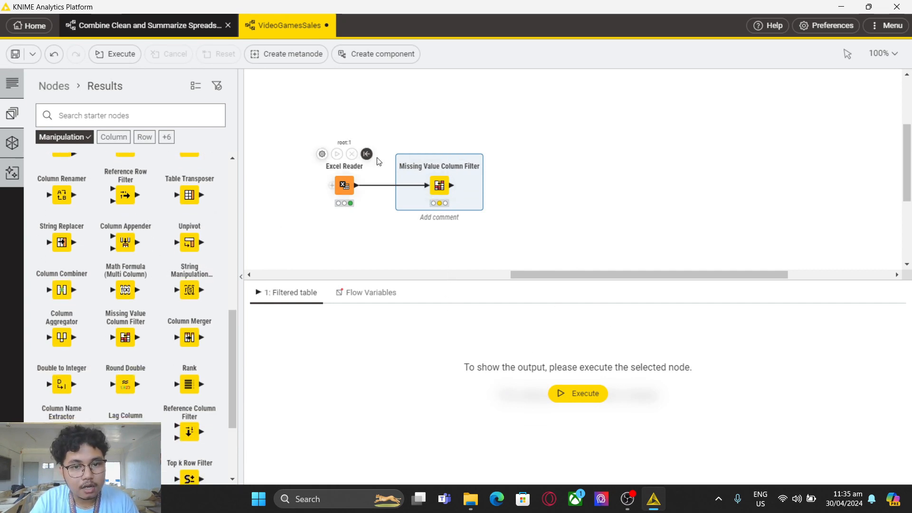
{"action": "left_click_drag", "start_coordinate": [440, 185], "coordinate": [481, 185]}
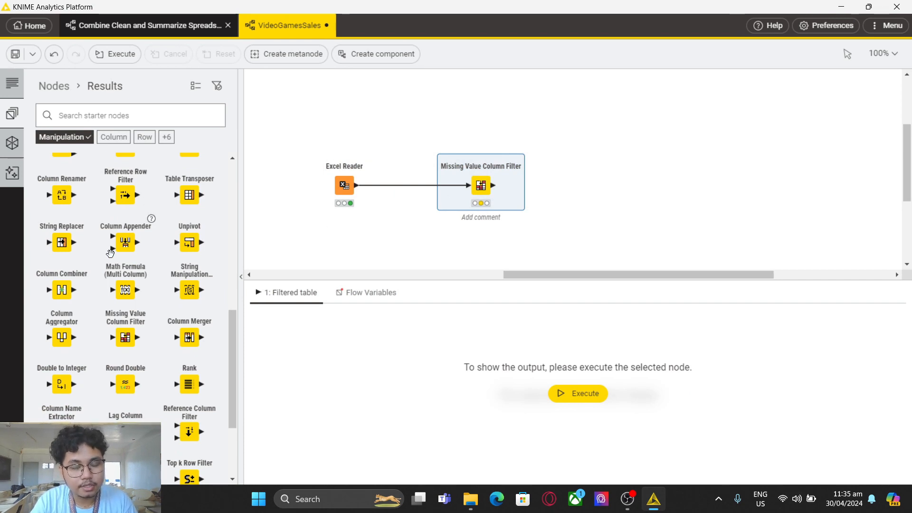
{"action": "scroll", "coordinate": [139, 252], "scroll_direction": "up", "scroll_amount": 1}
{"action": "scroll", "coordinate": [140, 247], "scroll_direction": "down", "scroll_amount": 5}
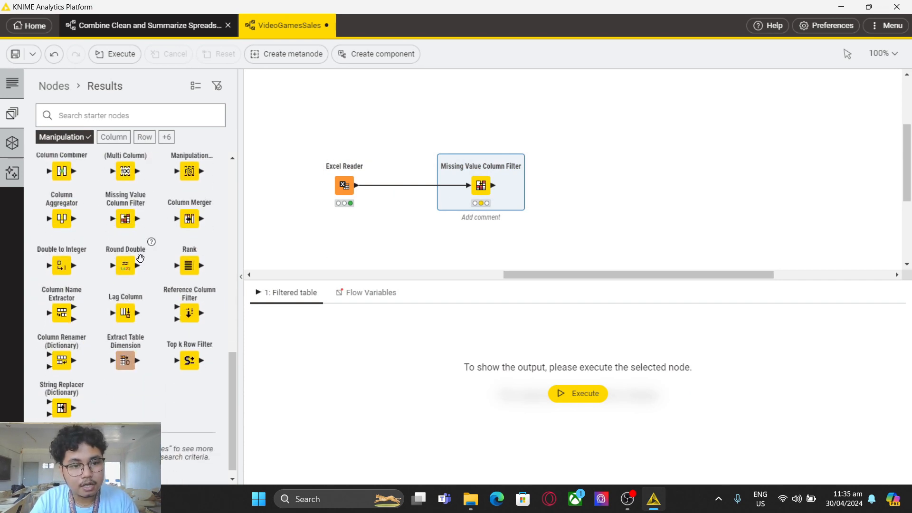
{"action": "scroll", "coordinate": [154, 223], "scroll_direction": "up", "scroll_amount": 4}
{"action": "scroll", "coordinate": [157, 227], "scroll_direction": "up", "scroll_amount": 15}
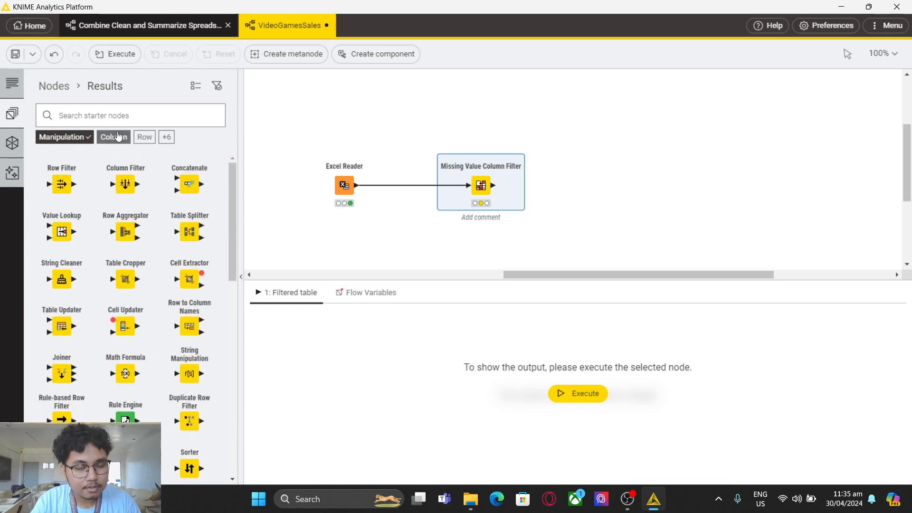
{"action": "left_click", "coordinate": [60, 86]}
{"action": "scroll", "coordinate": [129, 234], "scroll_direction": "down", "scroll_amount": 5}
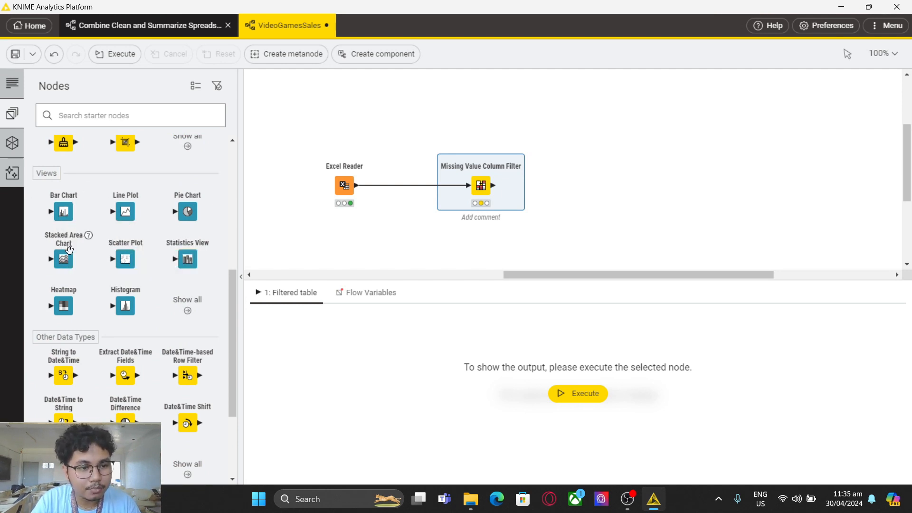
{"action": "left_click_drag", "start_coordinate": [63, 215], "coordinate": [615, 190]}
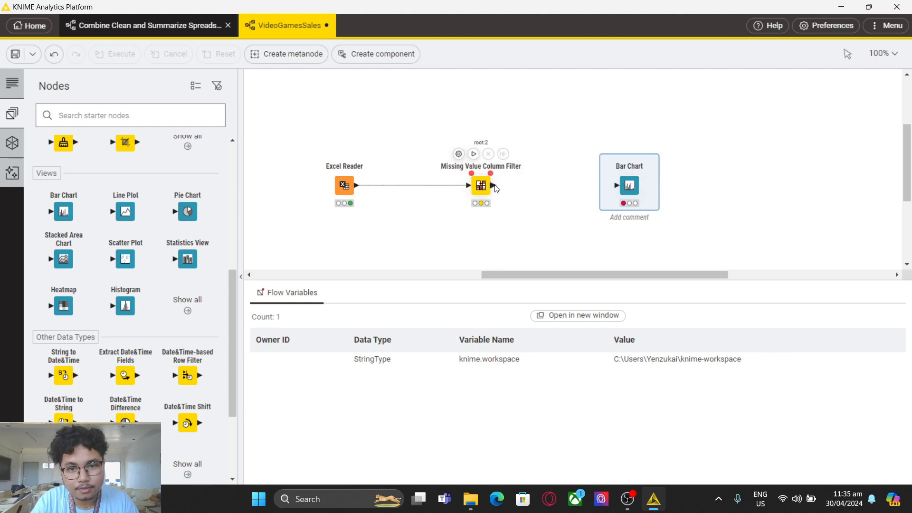
{"action": "left_click_drag", "start_coordinate": [494, 186], "coordinate": [616, 186]}
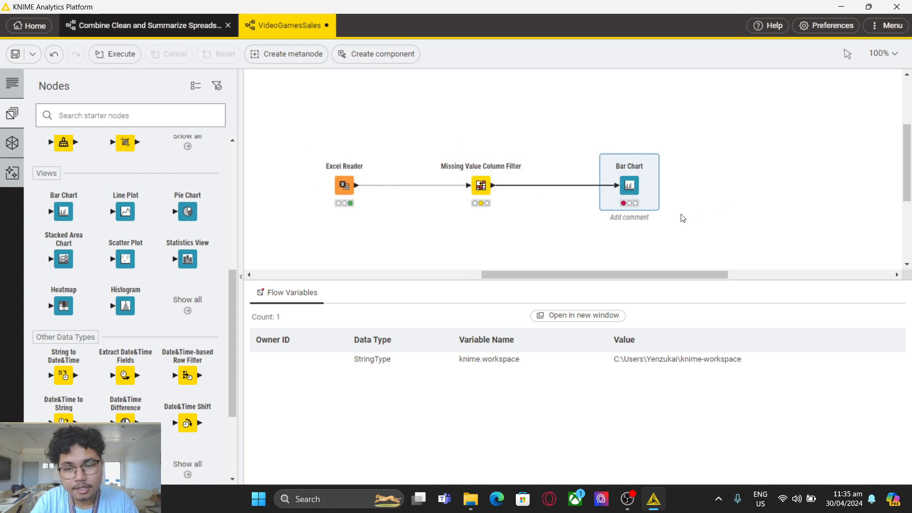
Open the Bar Chart configuration, look through its plot, interactivity and image generation options, and accept it without changes.
{"action": "mouse_move", "coordinate": [634, 184]}
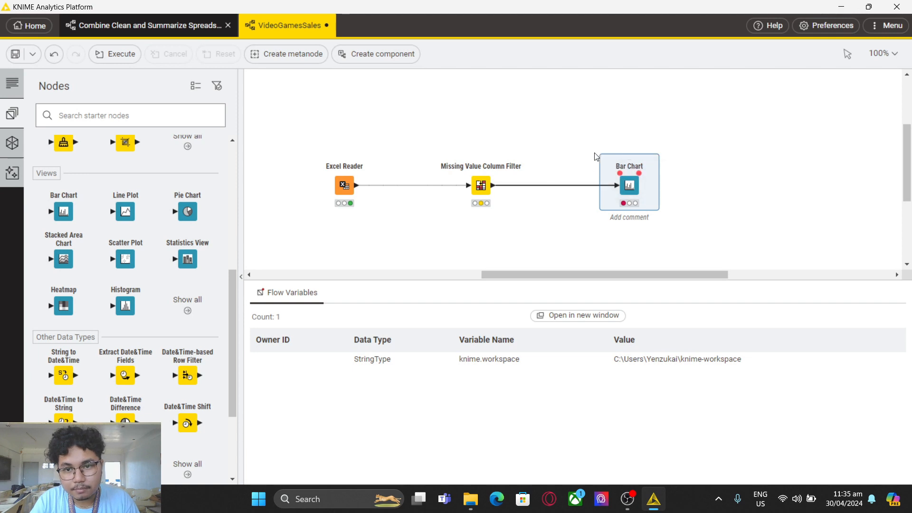
{"action": "left_click", "coordinate": [605, 179]}
{"action": "left_click", "coordinate": [599, 155]}
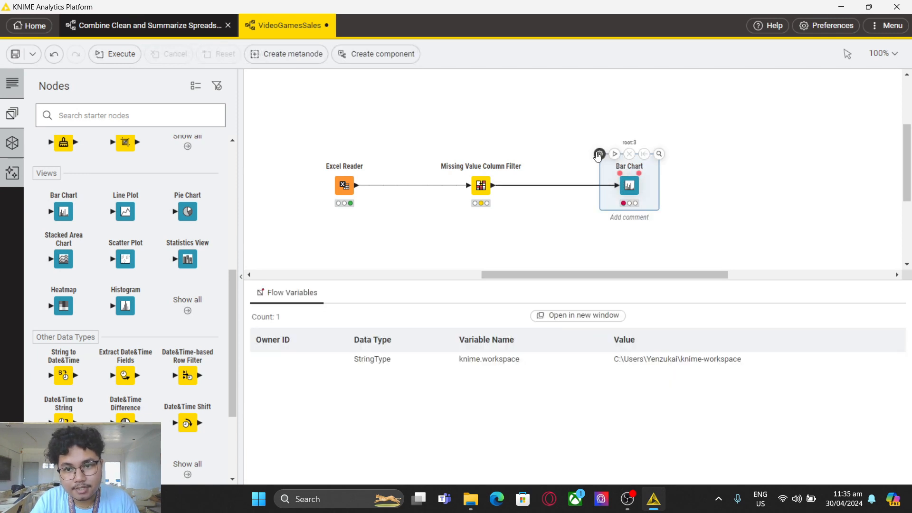
{"action": "scroll", "coordinate": [603, 240], "scroll_direction": "down", "scroll_amount": 10}
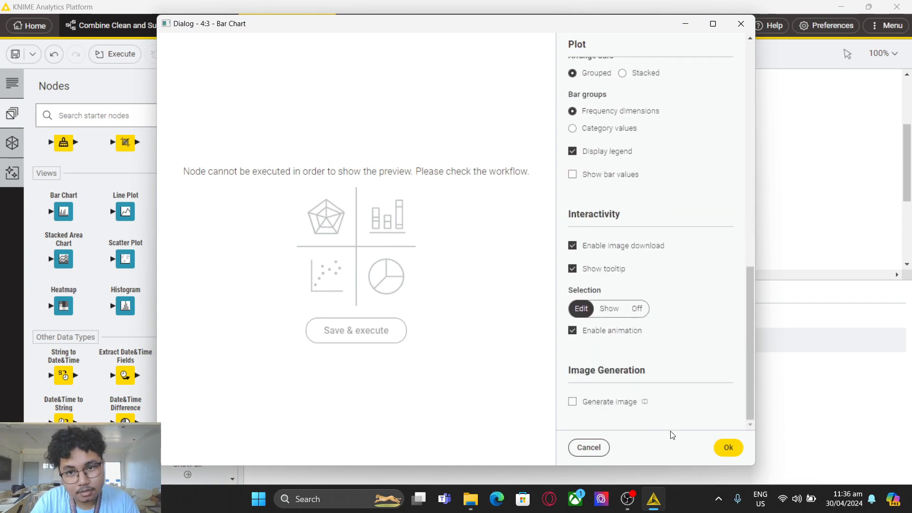
{"action": "left_click", "coordinate": [735, 448]}
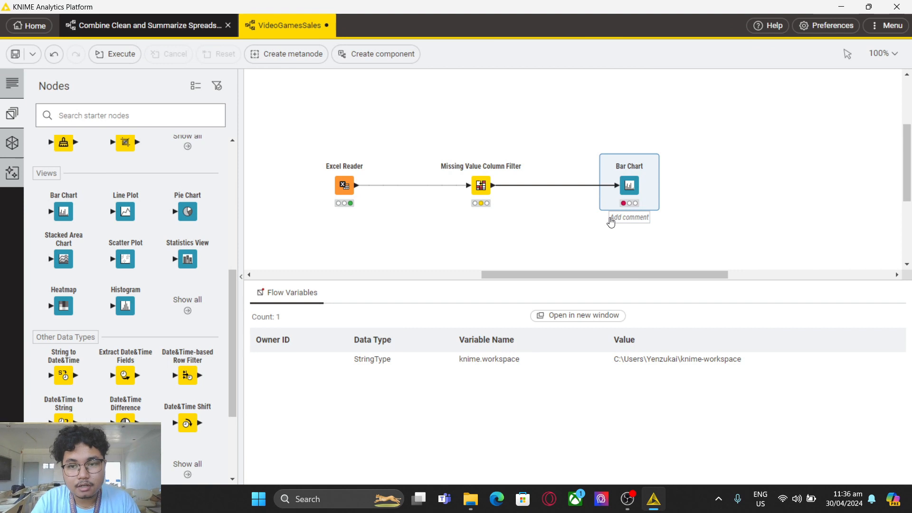
Execute the Missing Value Column Filter node to produce its Filtered table.
{"action": "mouse_move", "coordinate": [625, 184]}
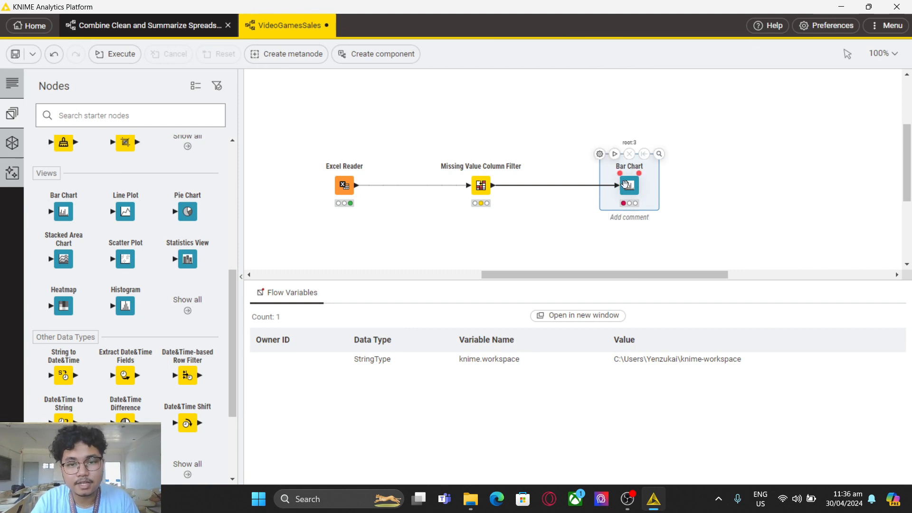
{"action": "mouse_move", "coordinate": [481, 185]}
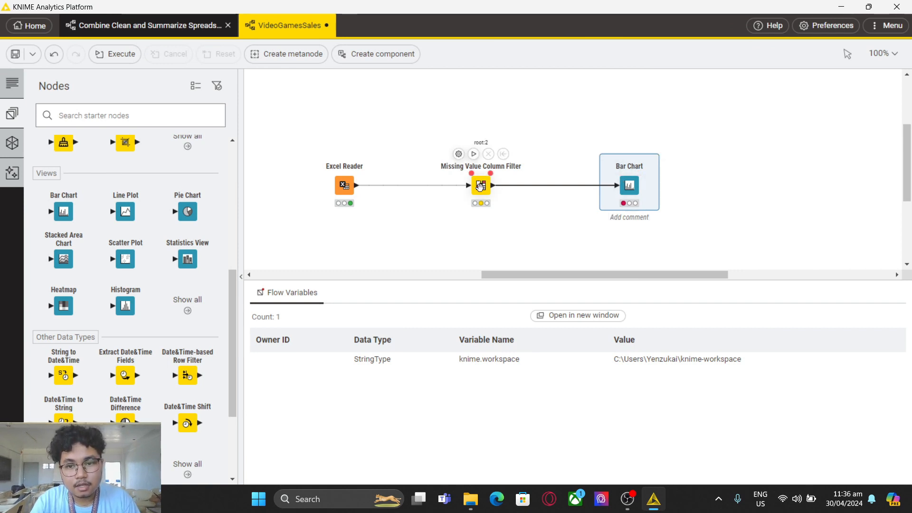
{"action": "left_click", "coordinate": [480, 185]}
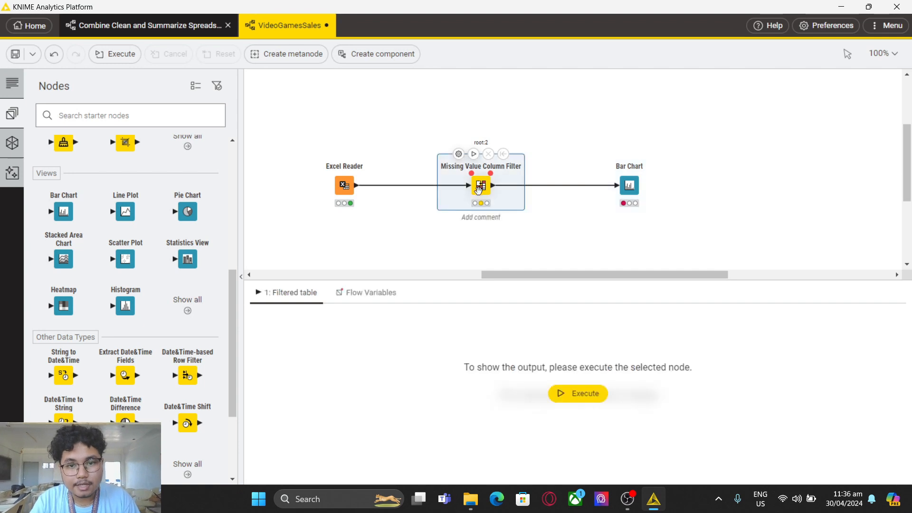
{"action": "mouse_move", "coordinate": [486, 181]}
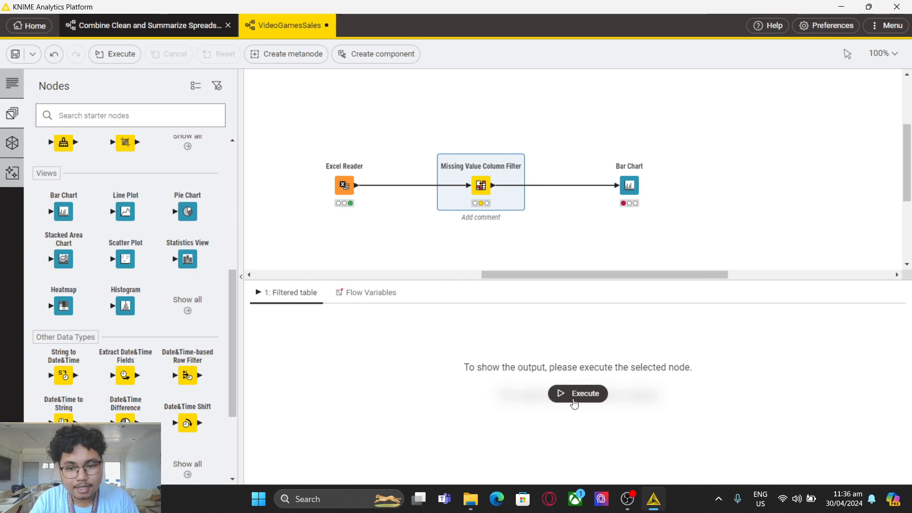
{"action": "left_click", "coordinate": [580, 400]}
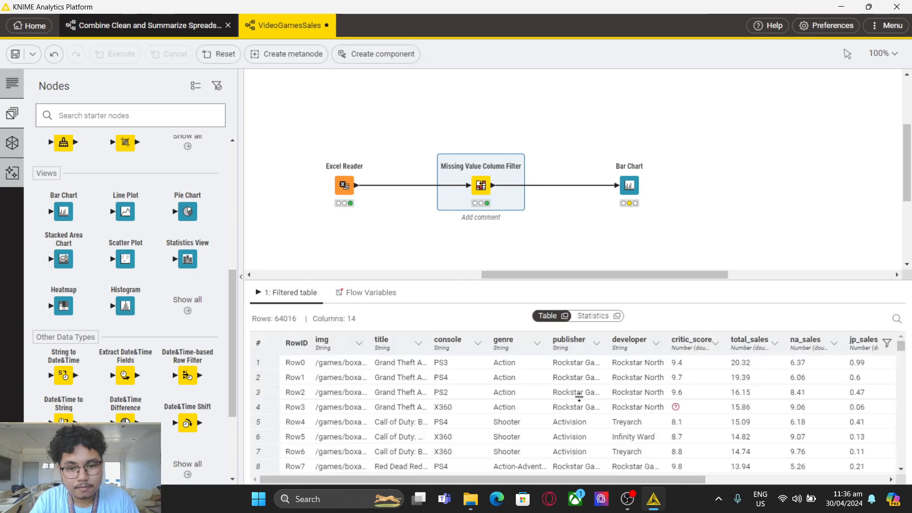
Examine the Filtered table's rows and the missing cells in its last_update column.
{"action": "scroll", "coordinate": [631, 426], "scroll_direction": "down", "scroll_amount": 7}
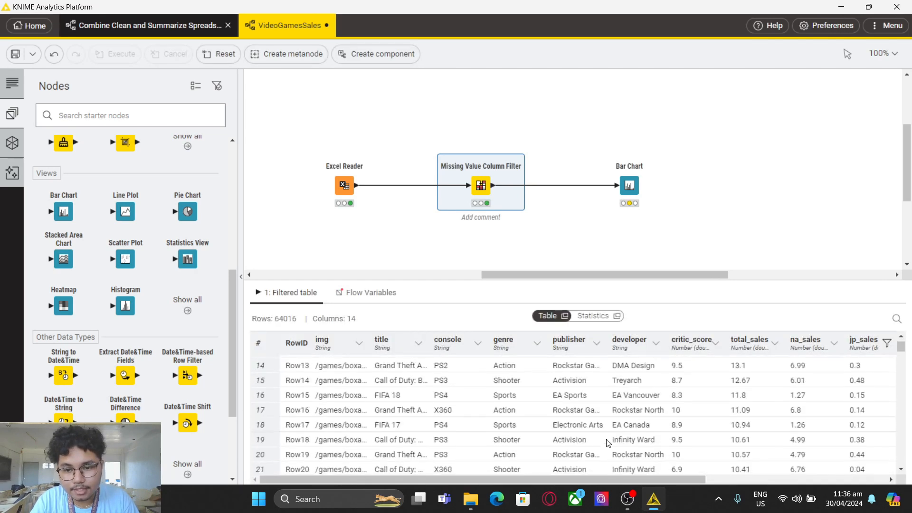
{"action": "left_click_drag", "start_coordinate": [620, 479], "coordinate": [811, 478]}
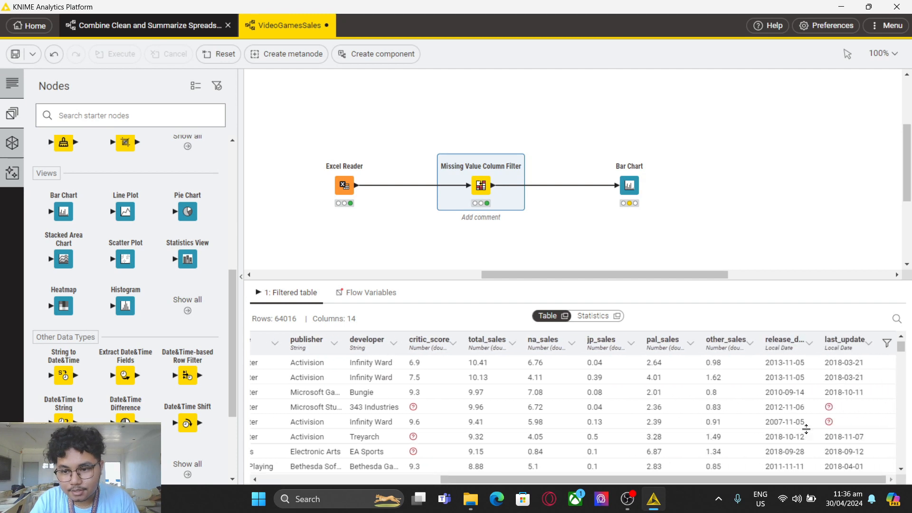
{"action": "scroll", "coordinate": [831, 400], "scroll_direction": "up", "scroll_amount": 5}
{"action": "left_click", "coordinate": [829, 395]}
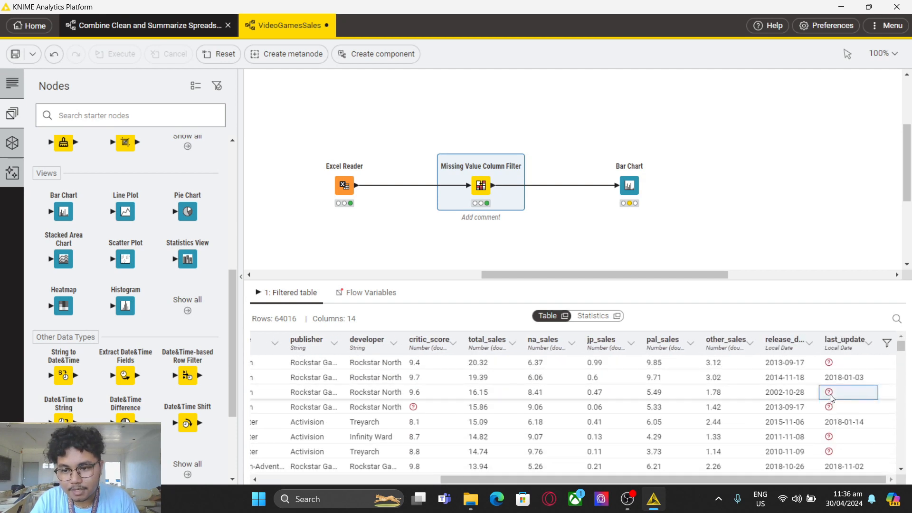
{"action": "left_click", "coordinate": [832, 408]}
{"action": "left_click", "coordinate": [834, 362]}
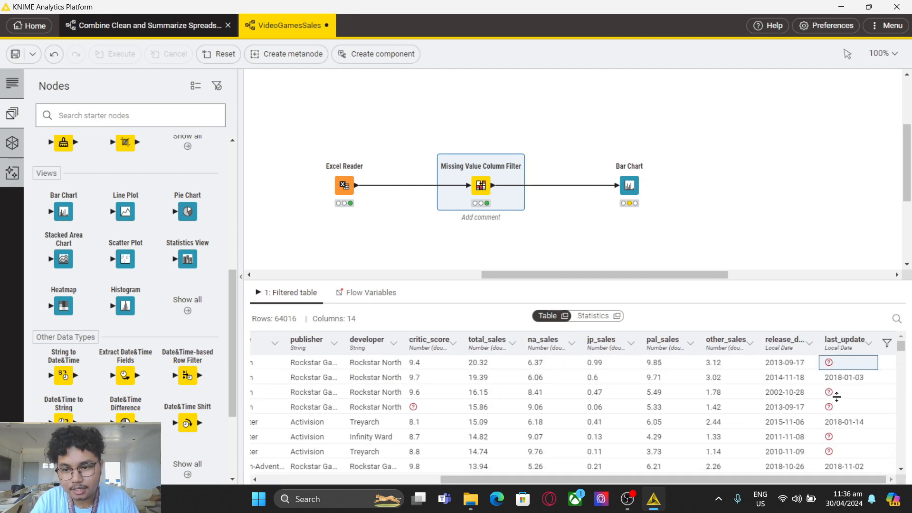
{"action": "left_click", "coordinate": [836, 393]}
{"action": "left_click", "coordinate": [836, 408]}
{"action": "left_click", "coordinate": [834, 437]}
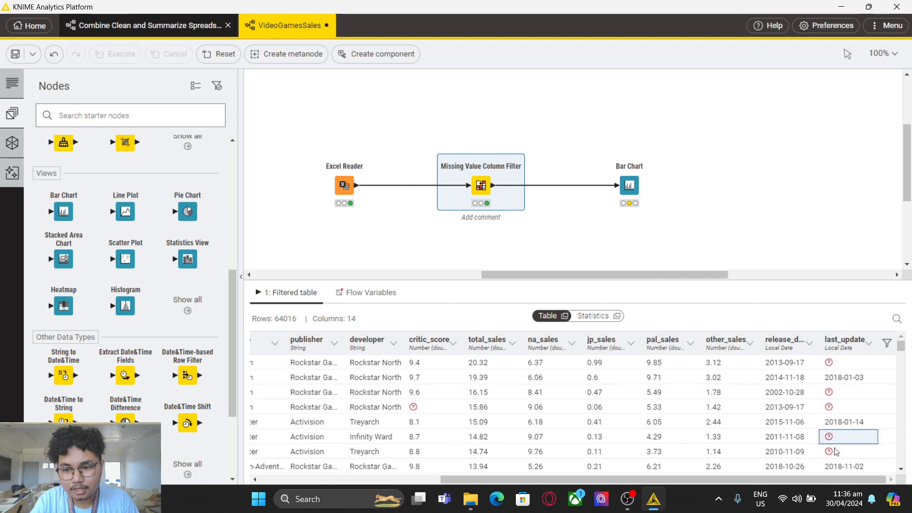
{"action": "left_click", "coordinate": [835, 452]}
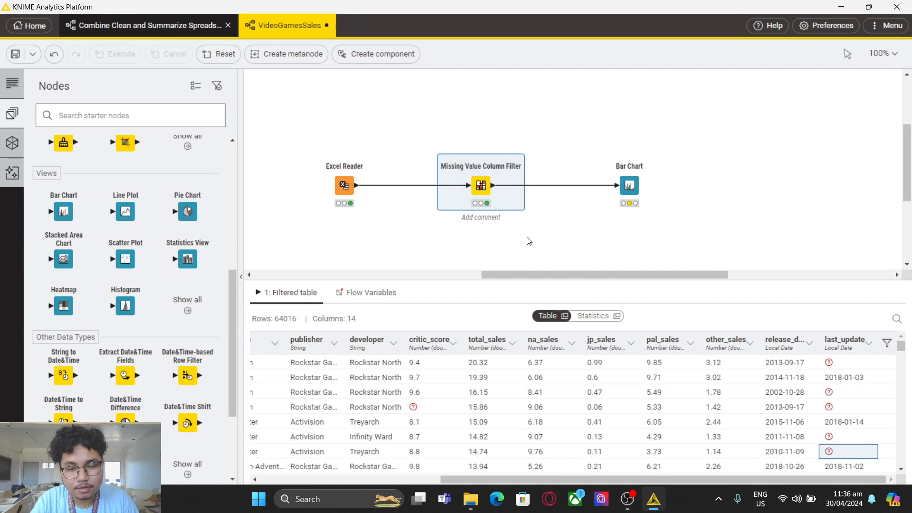
Open the Bar Chart node's configuration and set its category dimension to console.
{"action": "left_click", "coordinate": [628, 190]}
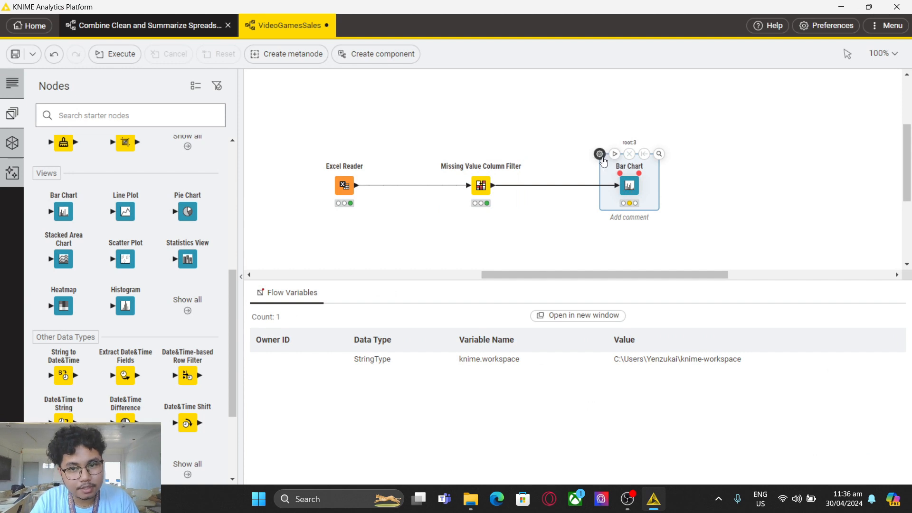
{"action": "left_click_drag", "start_coordinate": [633, 190], "coordinate": [630, 190]}
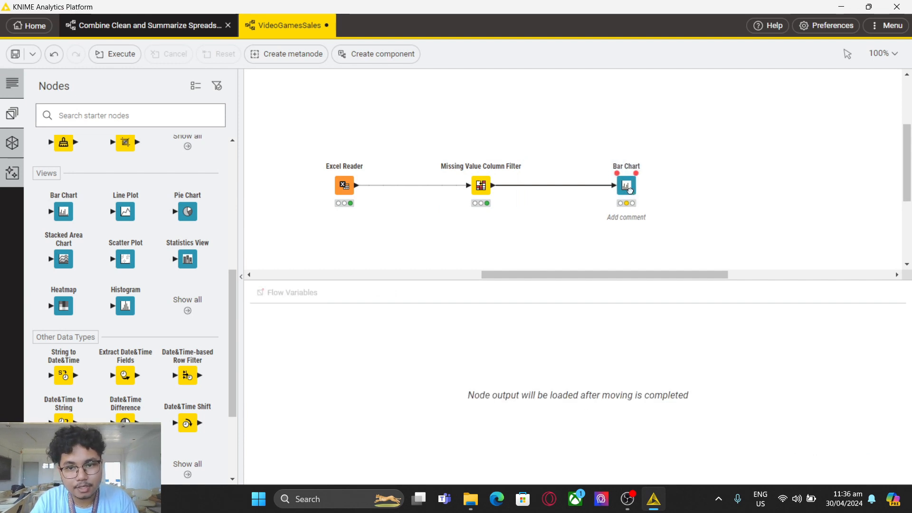
{"action": "left_click", "coordinate": [597, 158]}
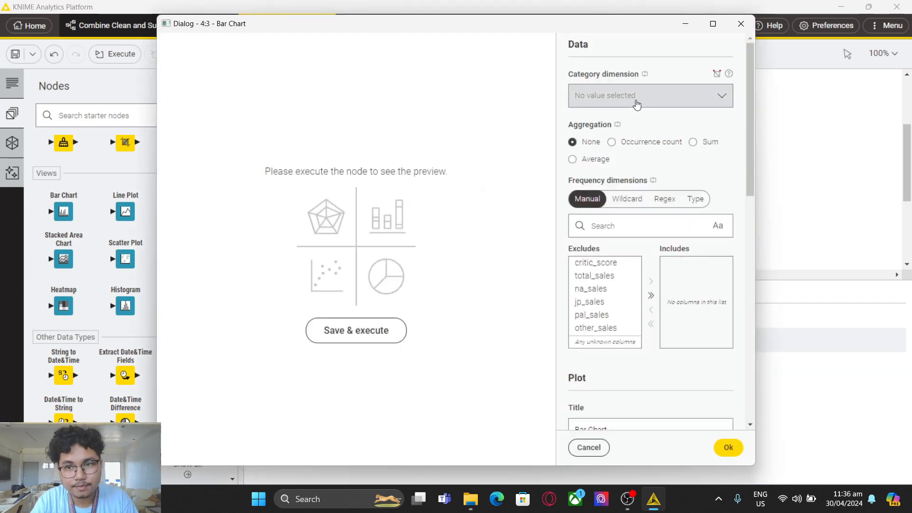
{"action": "left_click", "coordinate": [651, 103]}
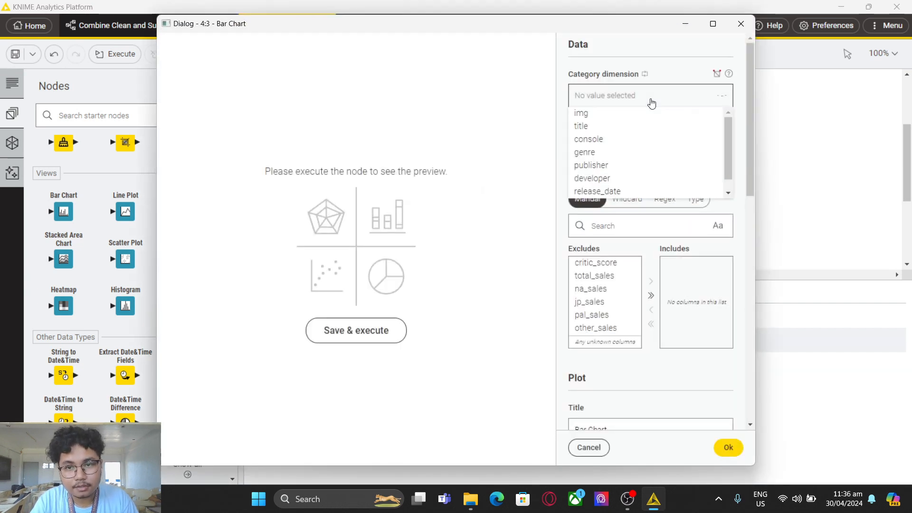
{"action": "left_click", "coordinate": [616, 102]}
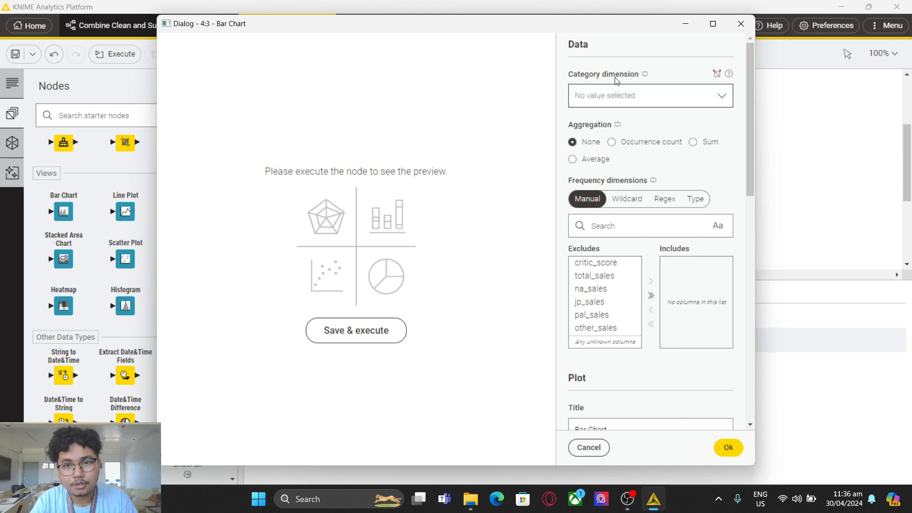
{"action": "left_click", "coordinate": [637, 104]}
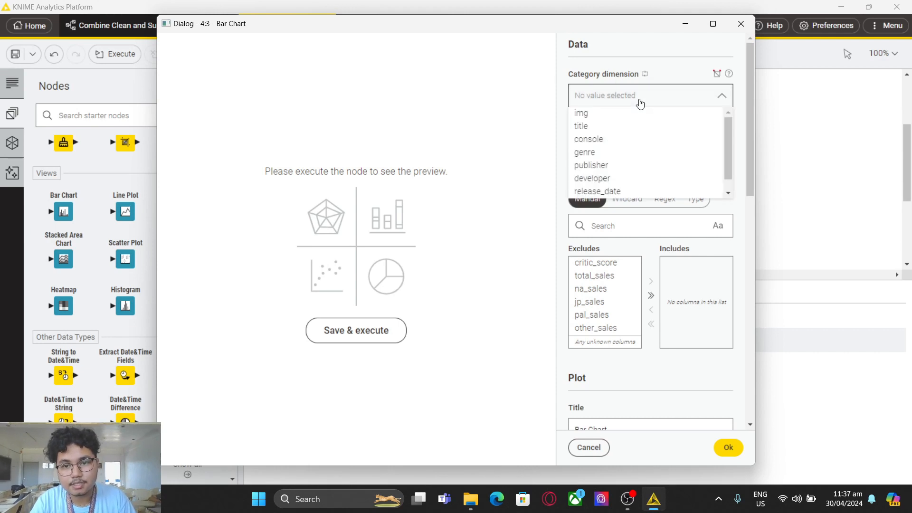
{"action": "left_click", "coordinate": [605, 94]}
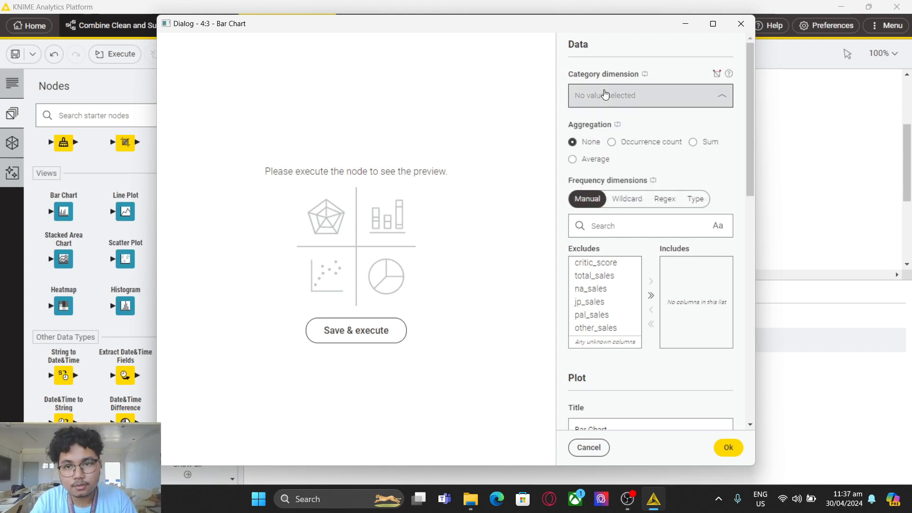
{"action": "left_click", "coordinate": [605, 94]}
{"action": "scroll", "coordinate": [618, 165], "scroll_direction": "down", "scroll_amount": 3}
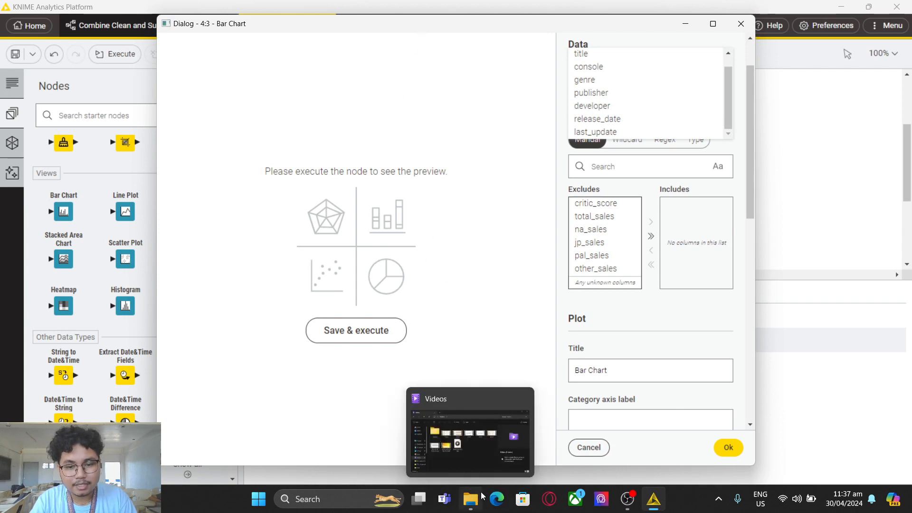
{"action": "mouse_move", "coordinate": [627, 503]}
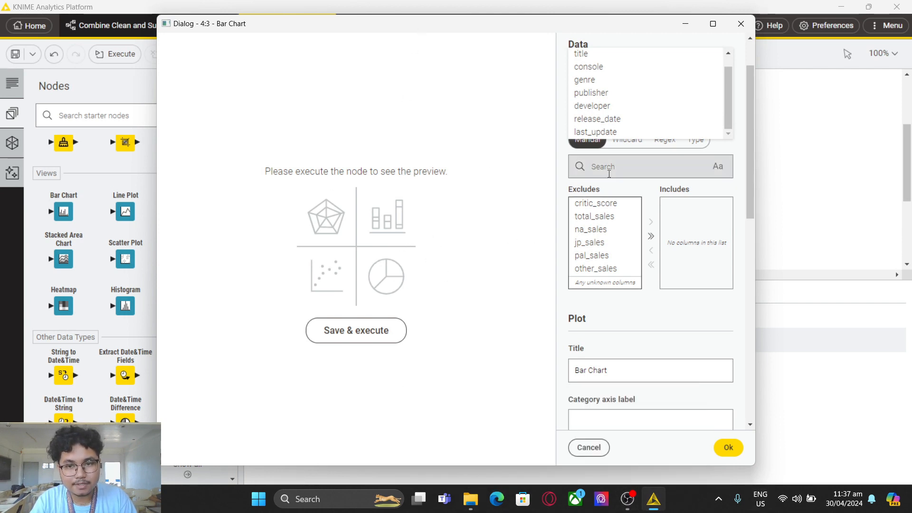
{"action": "scroll", "coordinate": [603, 169], "scroll_direction": "up", "scroll_amount": 2}
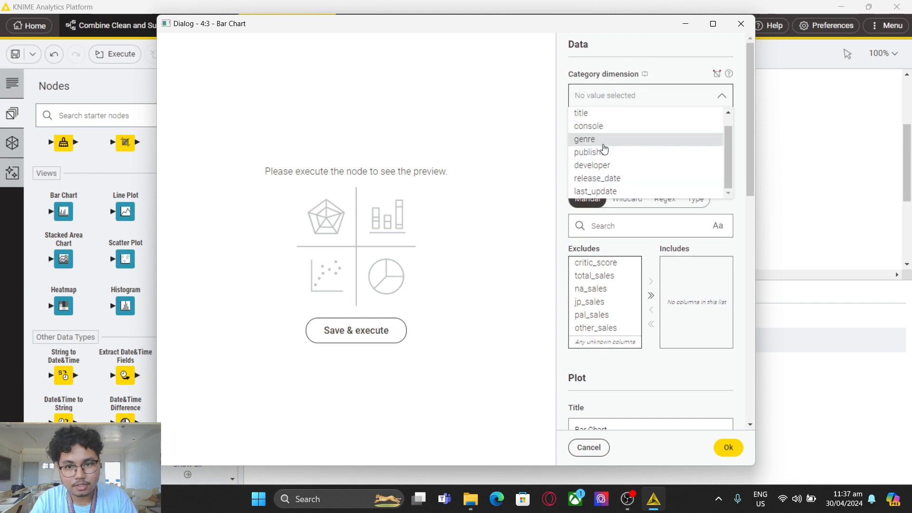
{"action": "scroll", "coordinate": [604, 150], "scroll_direction": "down", "scroll_amount": 3}
{"action": "scroll", "coordinate": [604, 149], "scroll_direction": "up", "scroll_amount": 3}
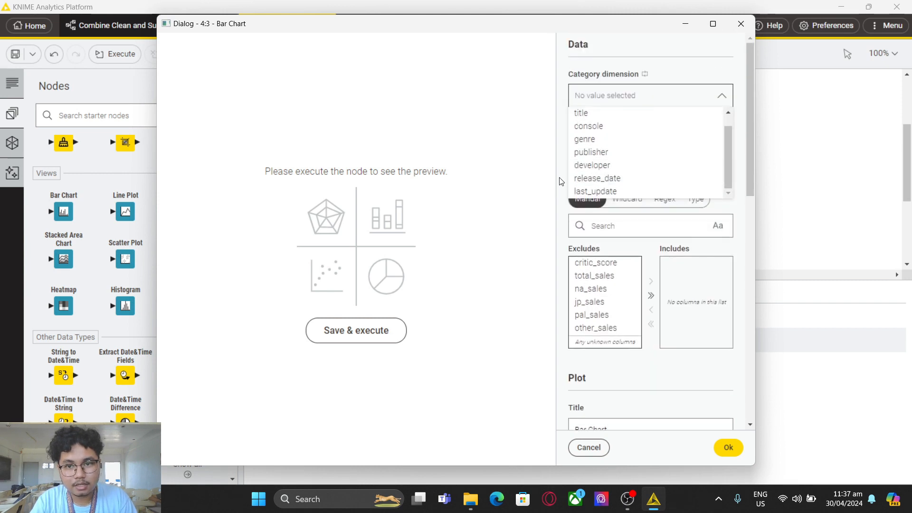
{"action": "left_click", "coordinate": [610, 130]}
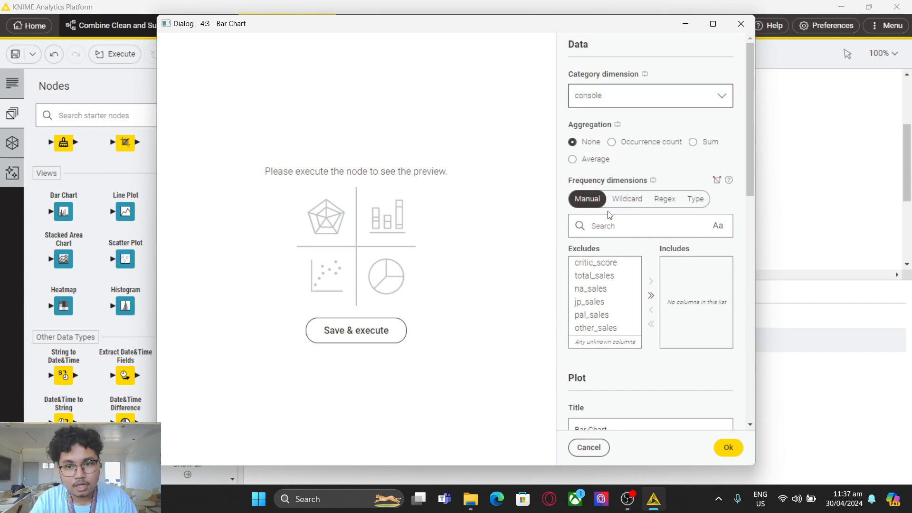
Include the total_sales column in the bar chart's frequency dimensions.
{"action": "scroll", "coordinate": [589, 297], "scroll_direction": "down", "scroll_amount": 1}
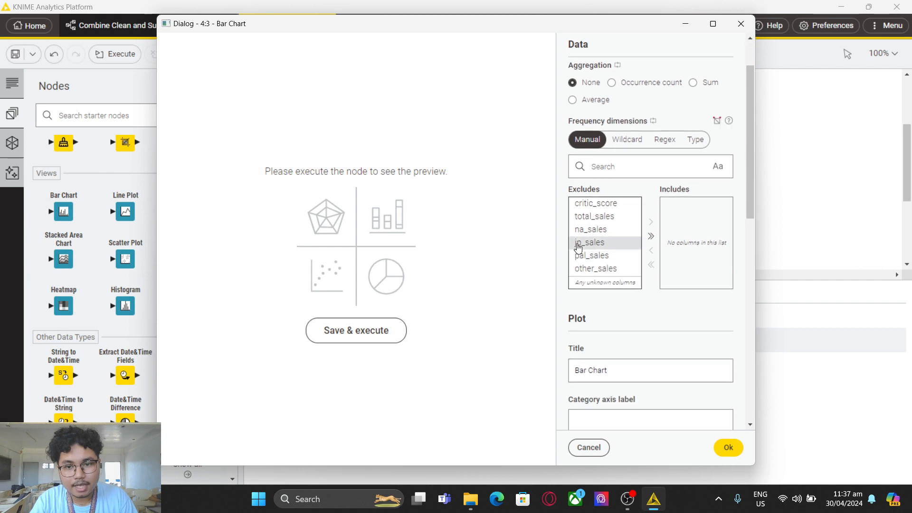
{"action": "scroll", "coordinate": [602, 295], "scroll_direction": "up", "scroll_amount": 1}
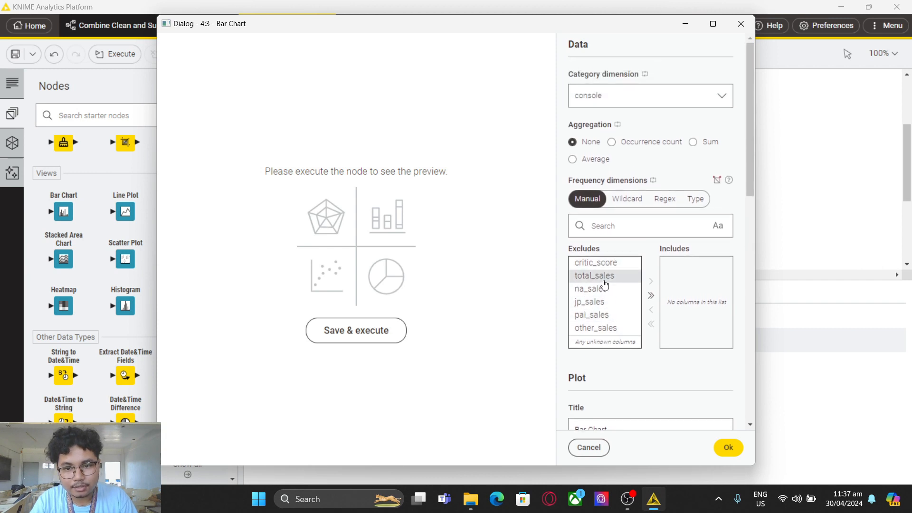
{"action": "left_click", "coordinate": [604, 277]}
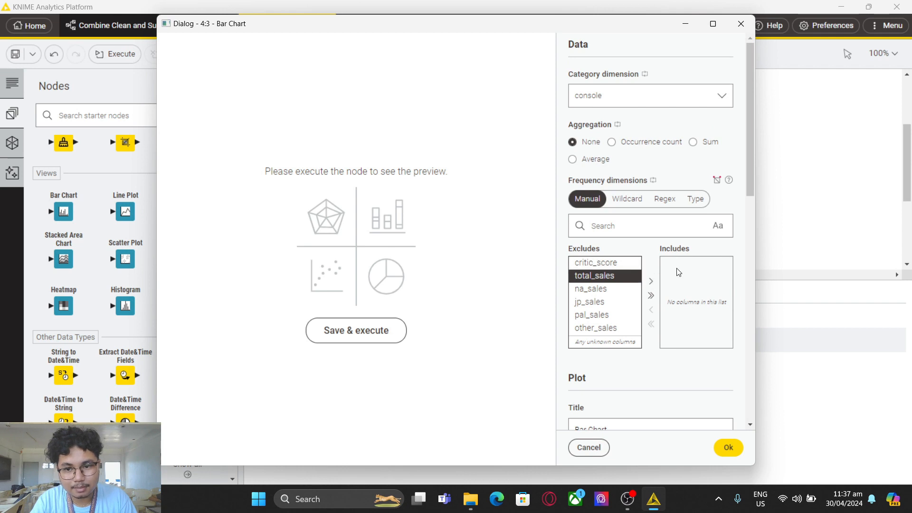
{"action": "left_click", "coordinate": [651, 286]}
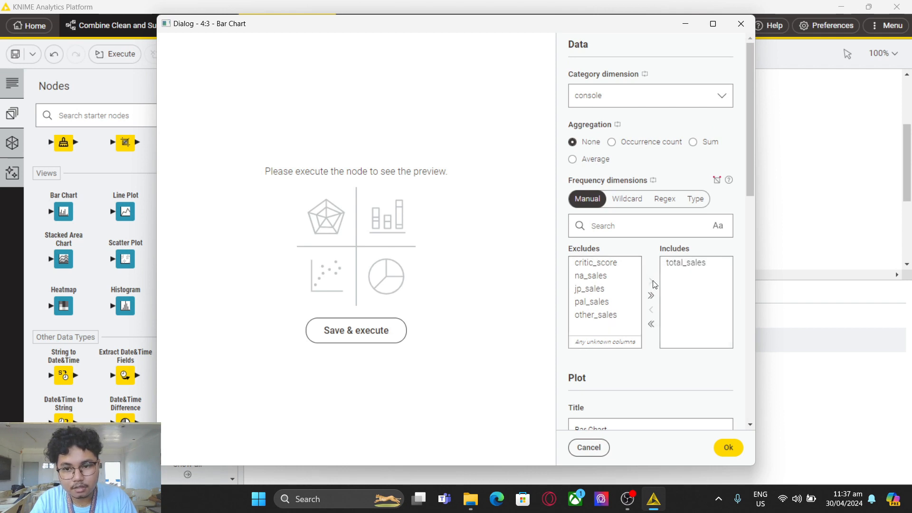
Review the bar chart's plot and interactivity options and set the aggregation to Occurrence count.
{"action": "scroll", "coordinate": [630, 219], "scroll_direction": "down", "scroll_amount": 7}
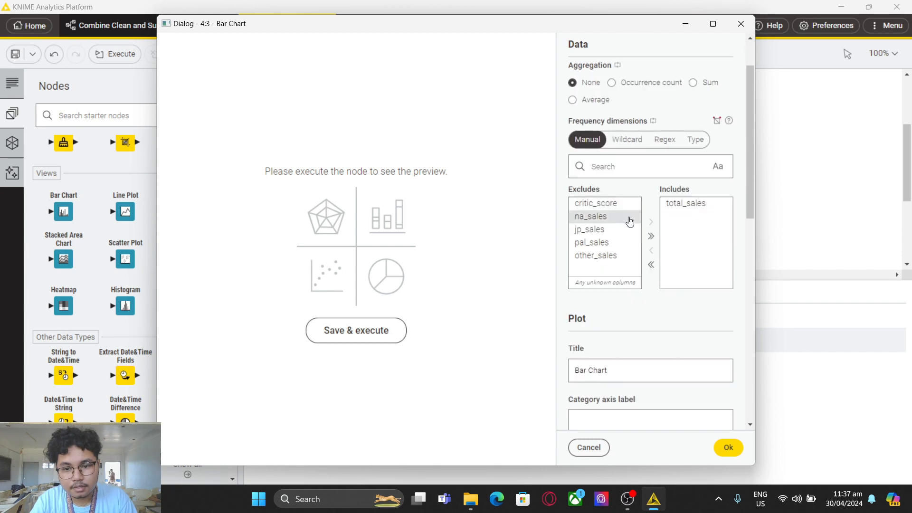
{"action": "scroll", "coordinate": [627, 235], "scroll_direction": "down", "scroll_amount": 5}
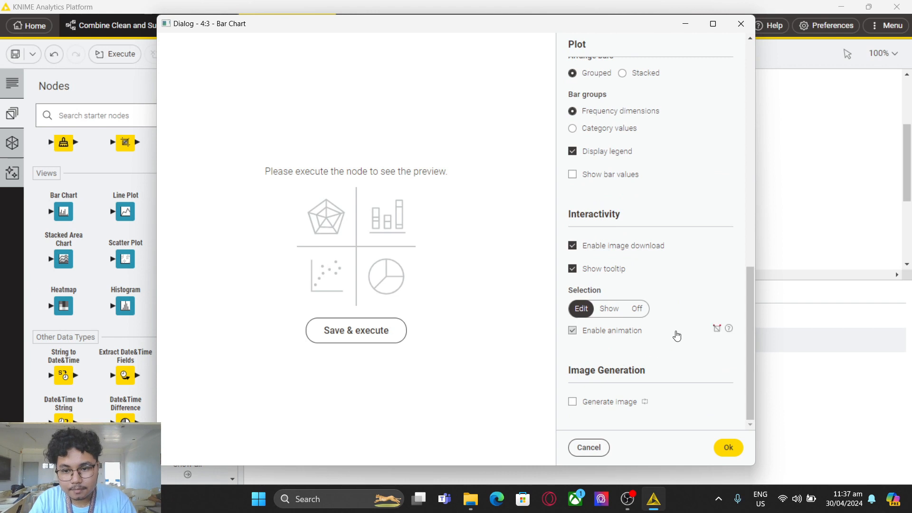
{"action": "scroll", "coordinate": [678, 330], "scroll_direction": "up", "scroll_amount": 12}
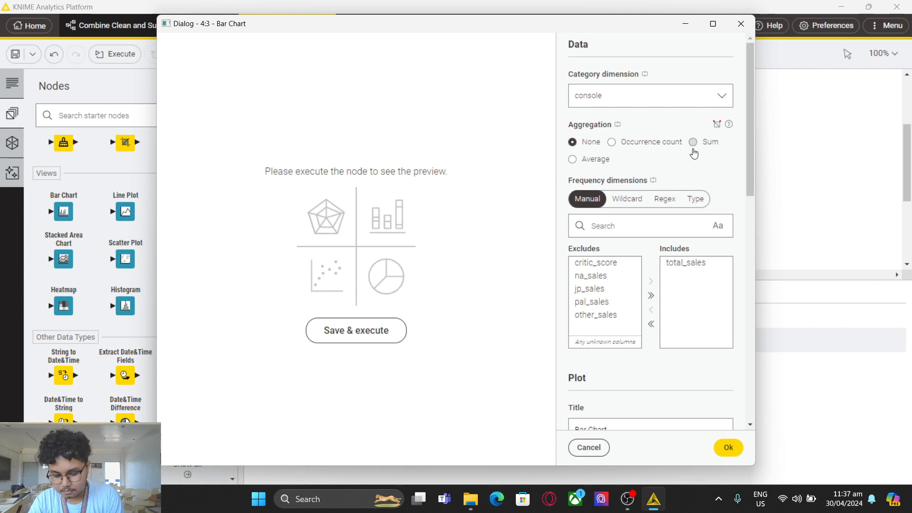
{"action": "left_click", "coordinate": [611, 144]}
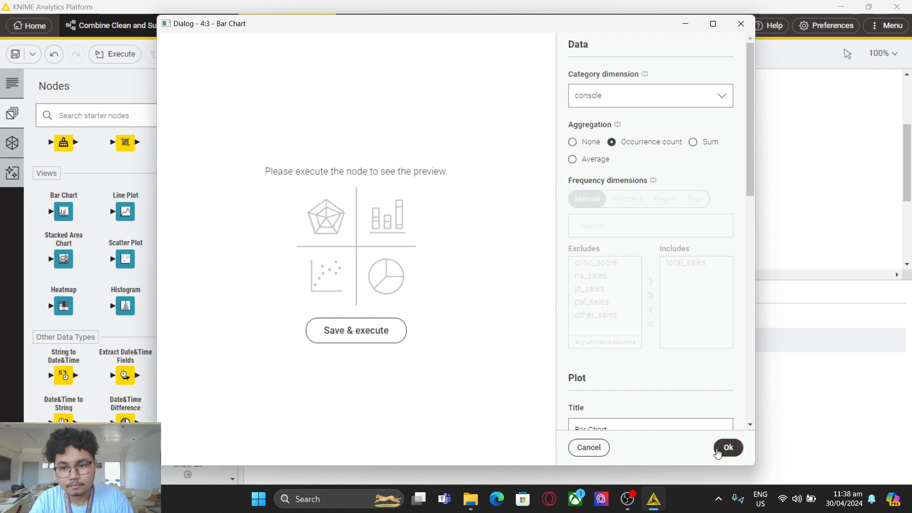
Save and execute the Bar Chart node to preview the chart by console, and accept its configuration.
{"action": "scroll", "coordinate": [717, 280], "scroll_direction": "down", "scroll_amount": 7}
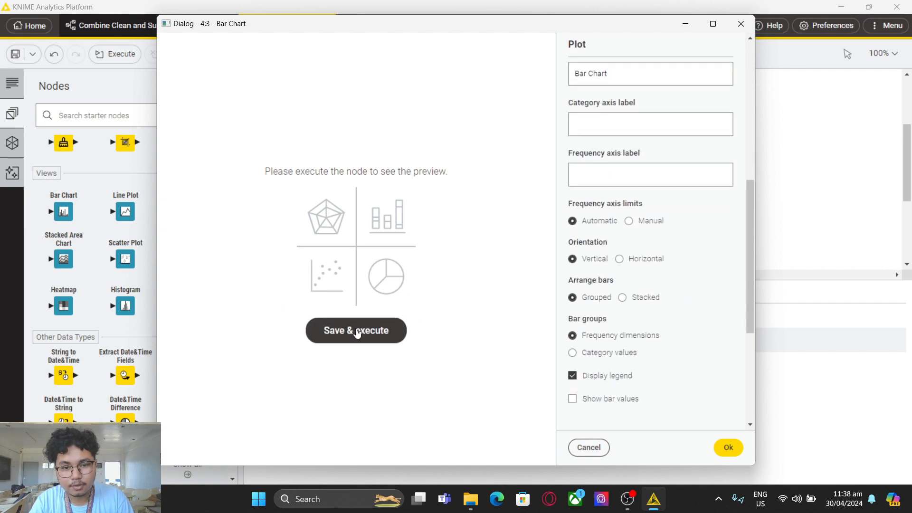
{"action": "left_click", "coordinate": [391, 335]}
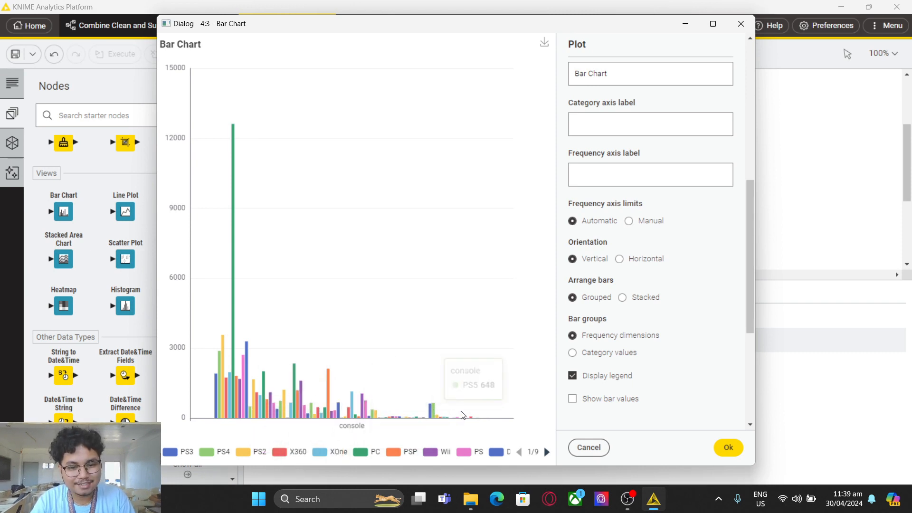
{"action": "left_click", "coordinate": [715, 448]}
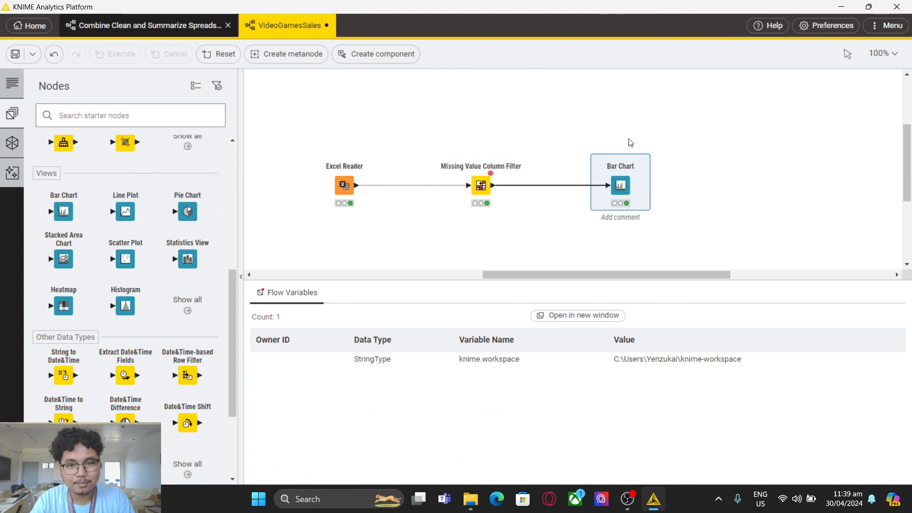
{"action": "left_click", "coordinate": [274, 132]}
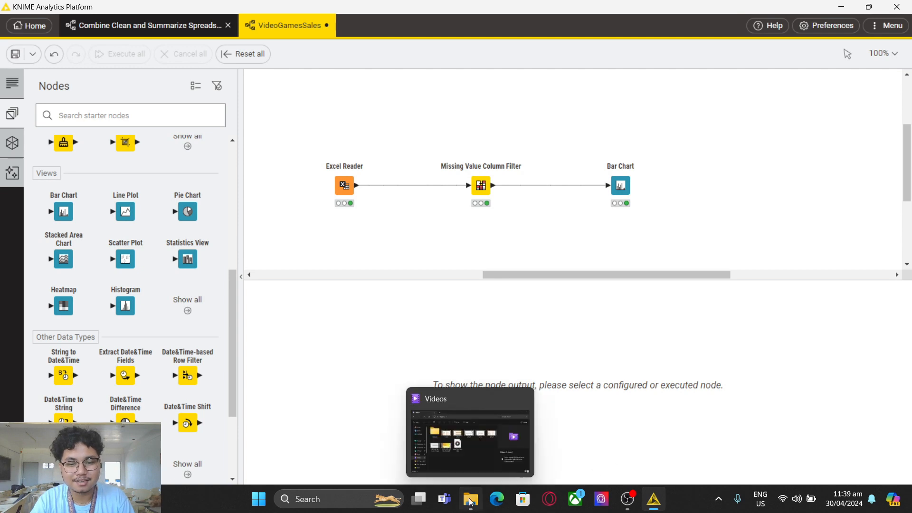
{"action": "left_click_drag", "start_coordinate": [661, 274], "coordinate": [629, 276]}
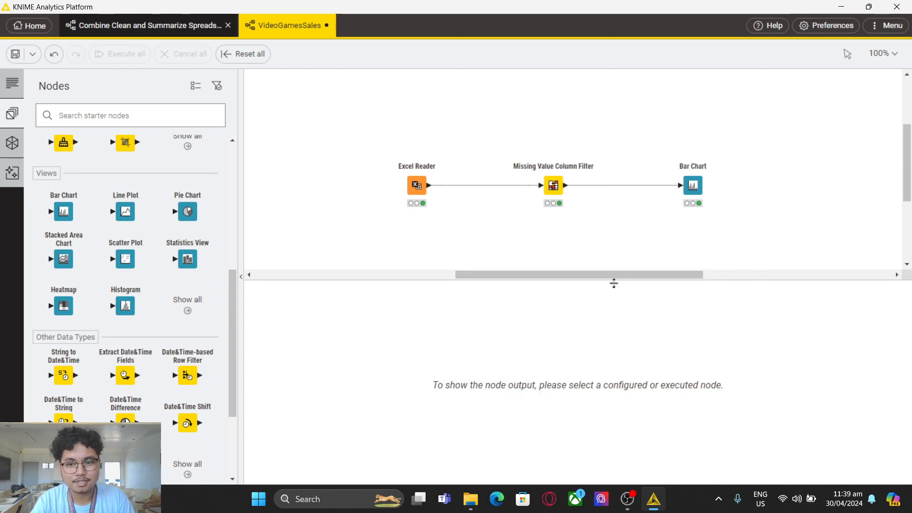